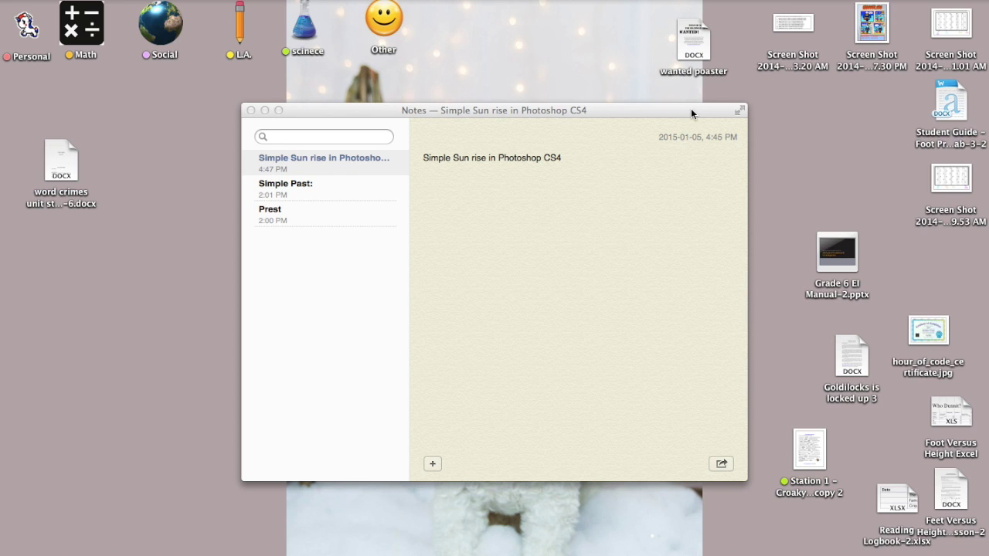
- Highlight the note title 'Simple Sun rise in Photoshop CS4', then bring Photoshop forward
left_click(581, 157)
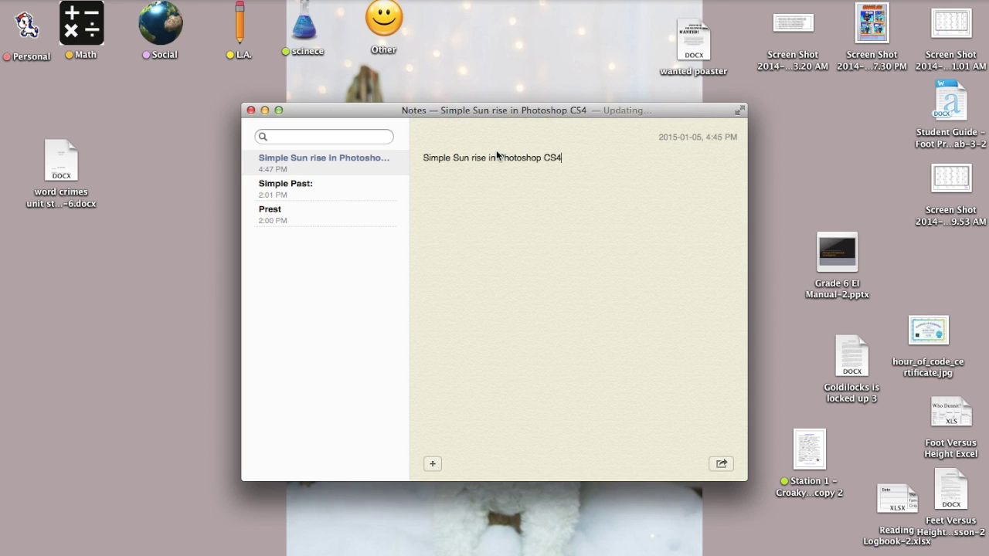
left_click_drag(569, 159, 403, 162)
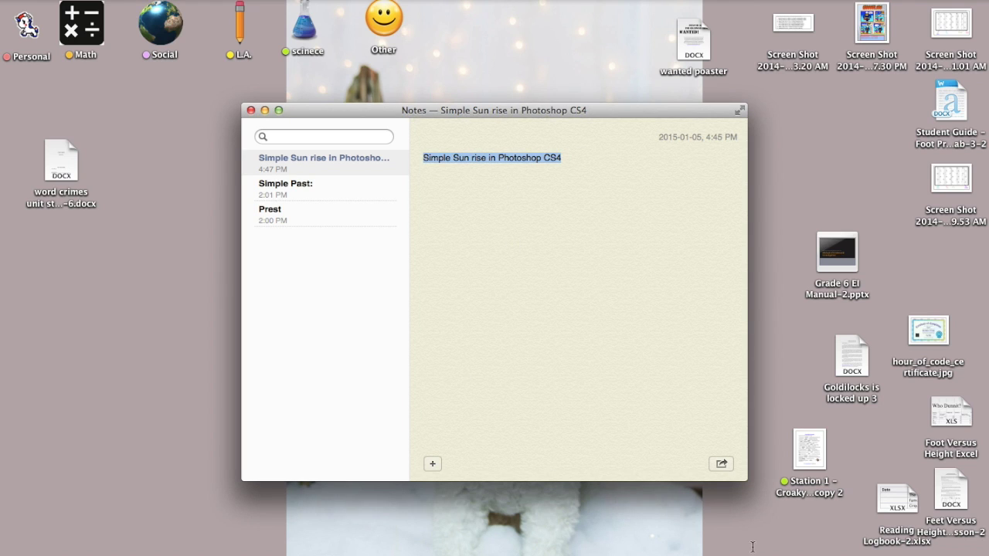
left_click(946, 539)
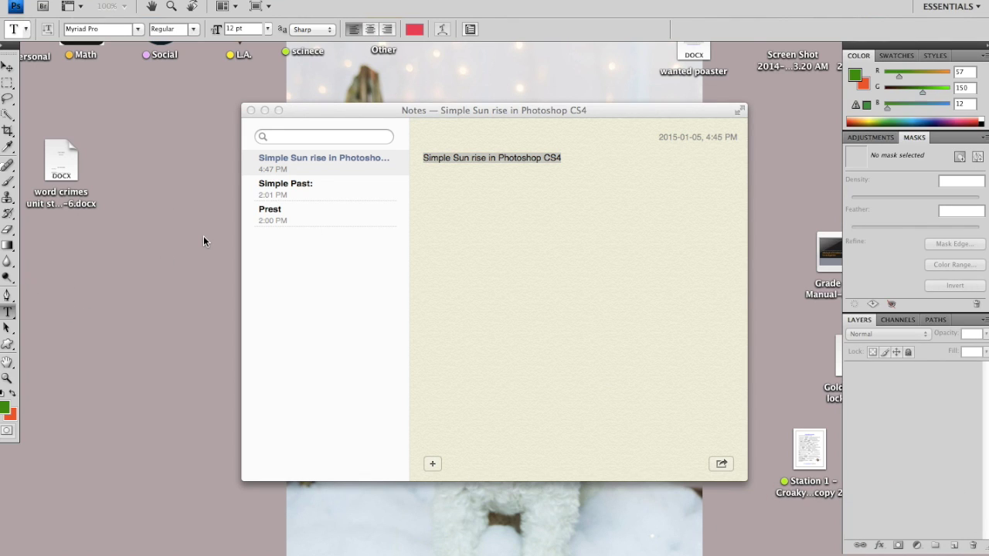
- Create a new white 3 × 2 inch, 300 ppi landscape document from the Photo preset
key("super+n")
left_click(436, 154)
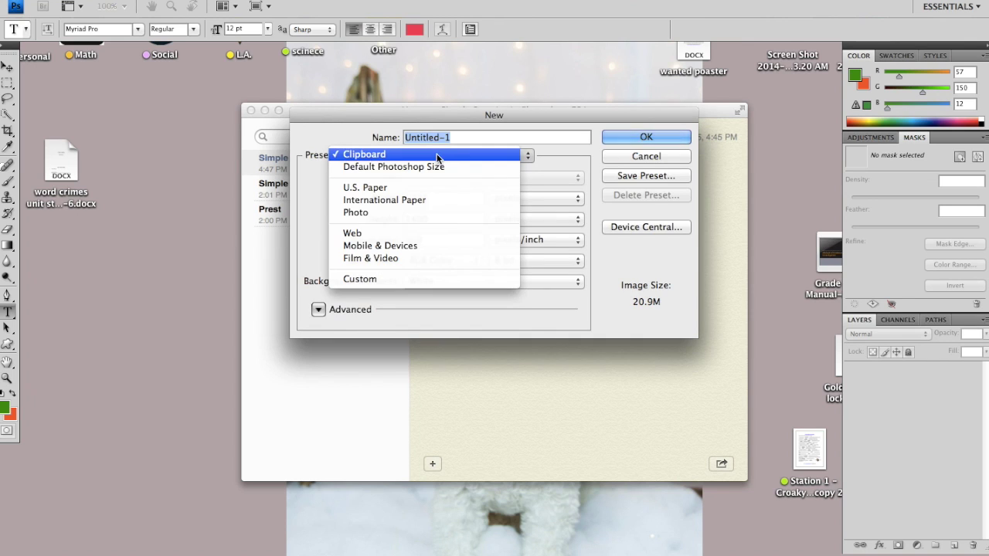
left_click(394, 214)
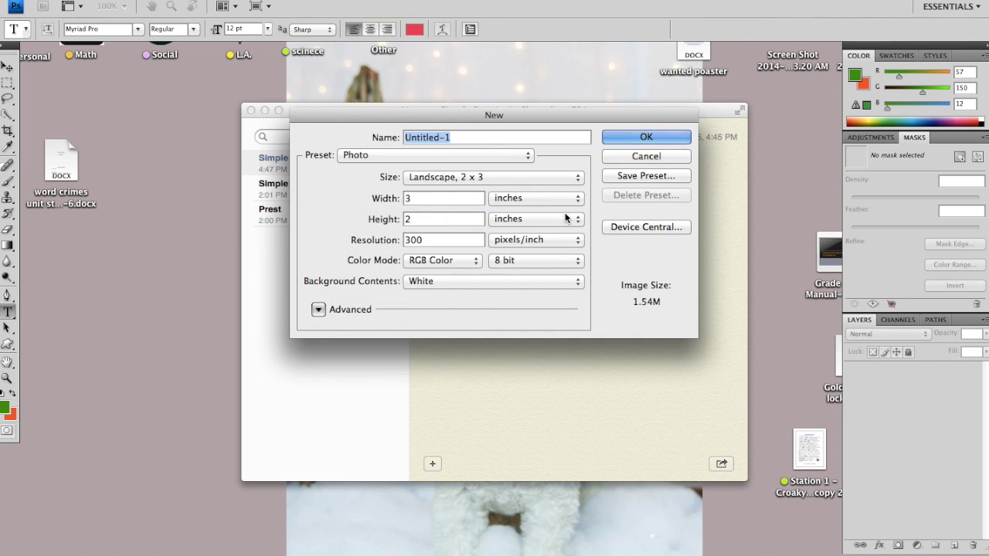
left_click(637, 131)
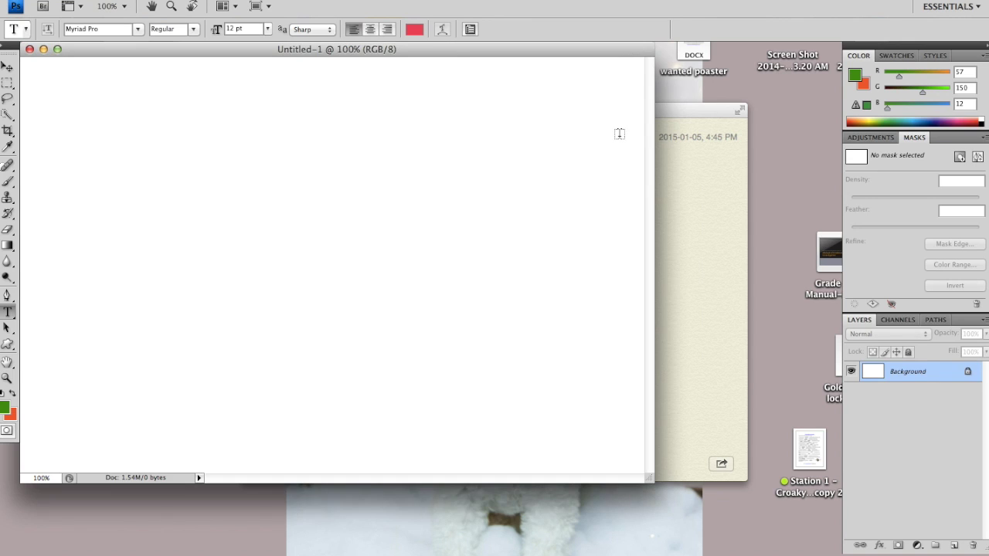
- Reposition the Untitled-1 window, then return to Notes with the cursor after the title
left_click_drag(610, 56, 688, 63)
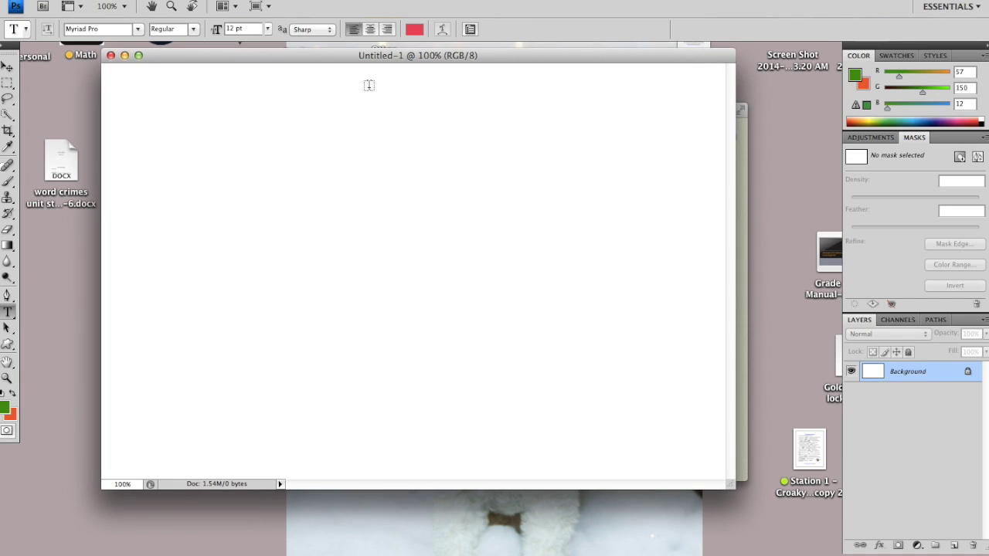
left_click_drag(389, 62, 357, 93)
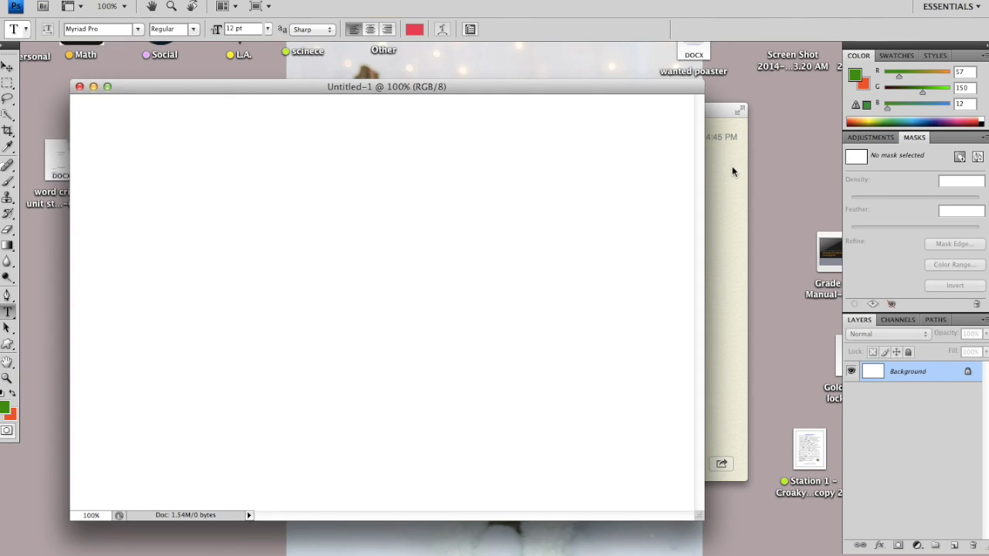
left_click(731, 165)
left_click(536, 170)
- Add a note line advising a fairly large brush in the darkest colour, dark blue
key("Return")
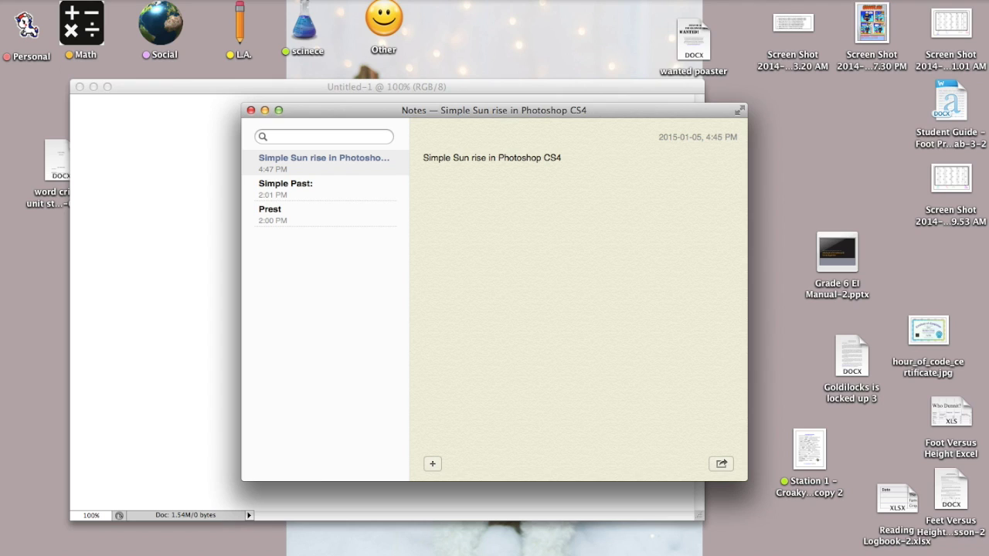
type("mak")
type("e you")
type("ru")
type("rge,")
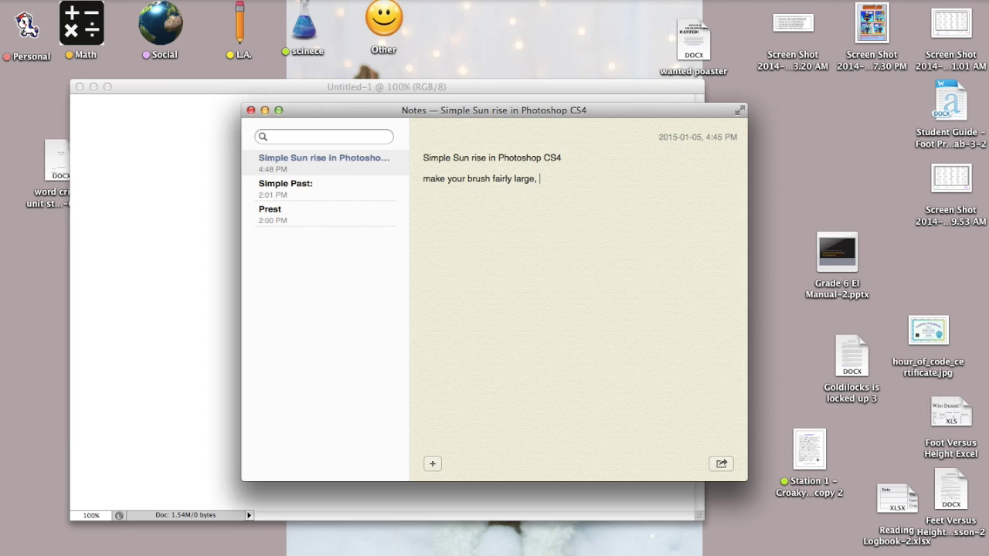
type("nd ")
type("pic")
type("ou")
type("a")
type("kes")
type("cou")
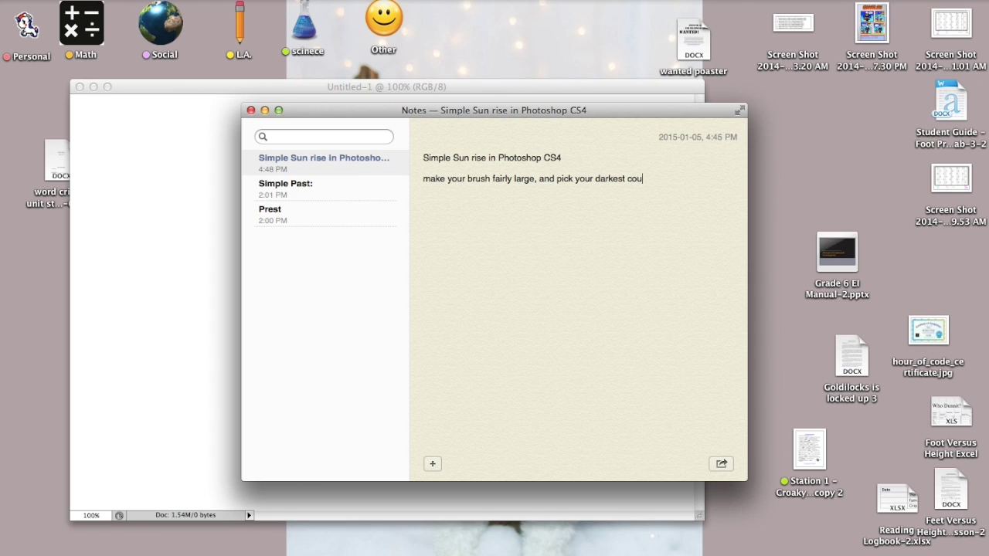
type("l")
key("BackSpace")
key("BackSpace")
type("lo")
type("e s d")
type("lu")
left_click(190, 87)
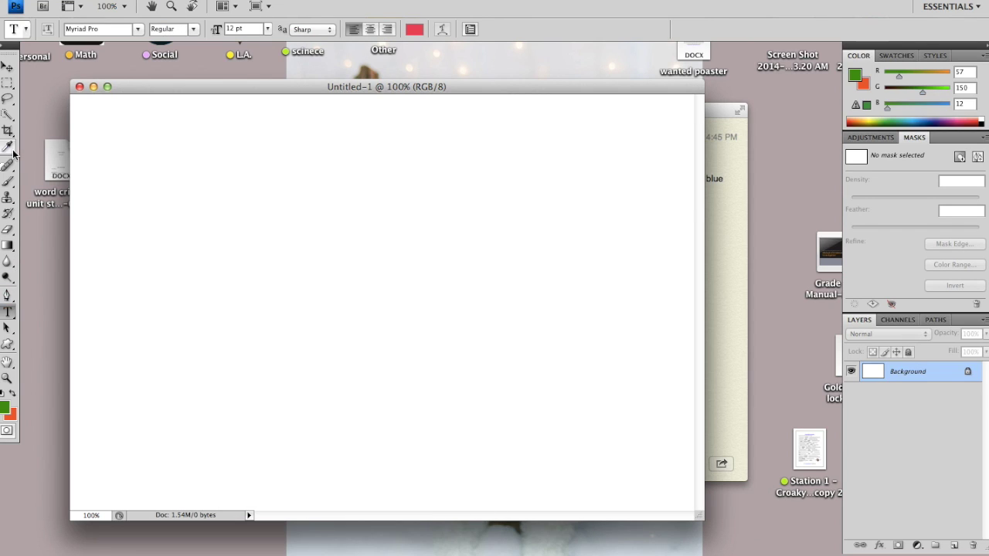
- Select the Brush tool with the hard round preset, enlarged to 246 px
left_click(8, 181)
left_click(84, 31)
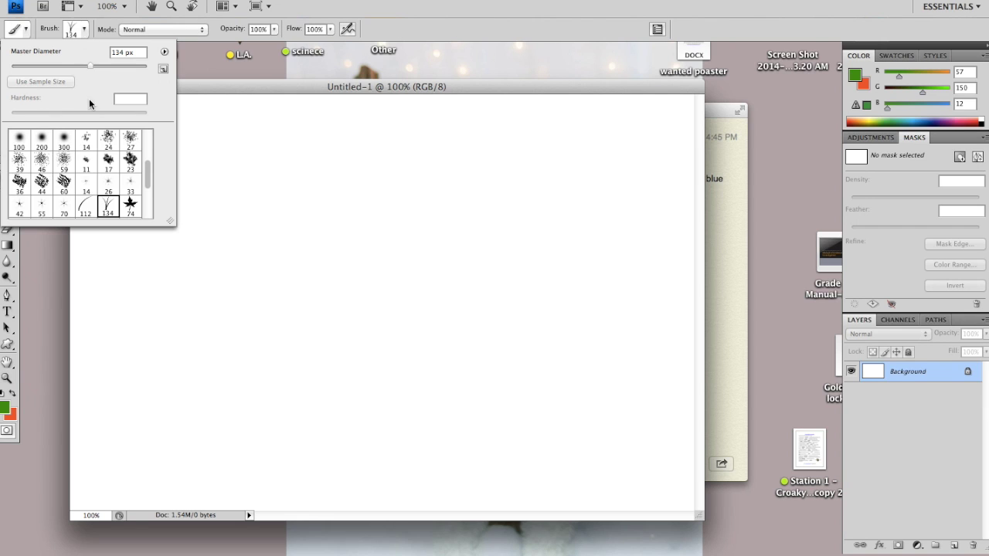
scroll(65, 142, "up", 5)
left_click(131, 140)
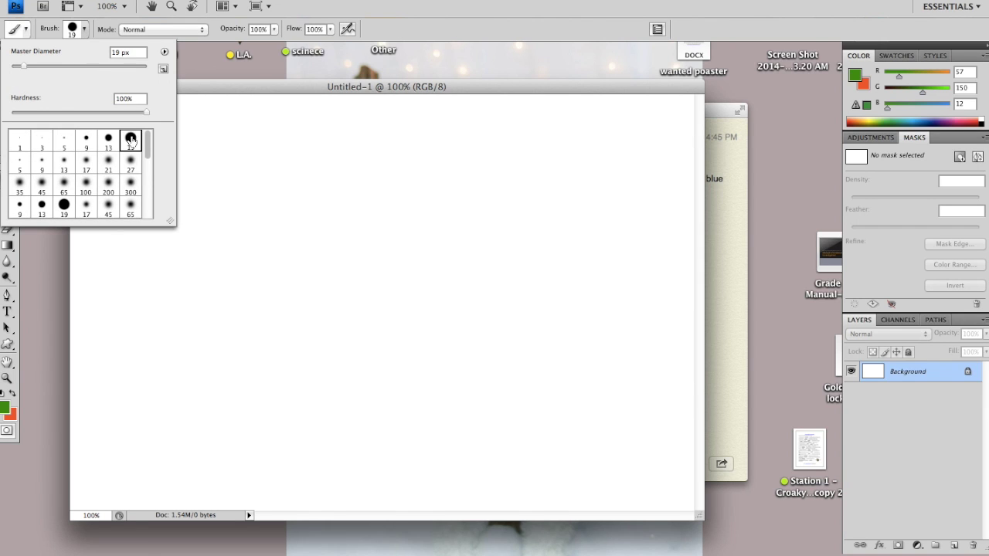
left_click_drag(30, 70, 116, 66)
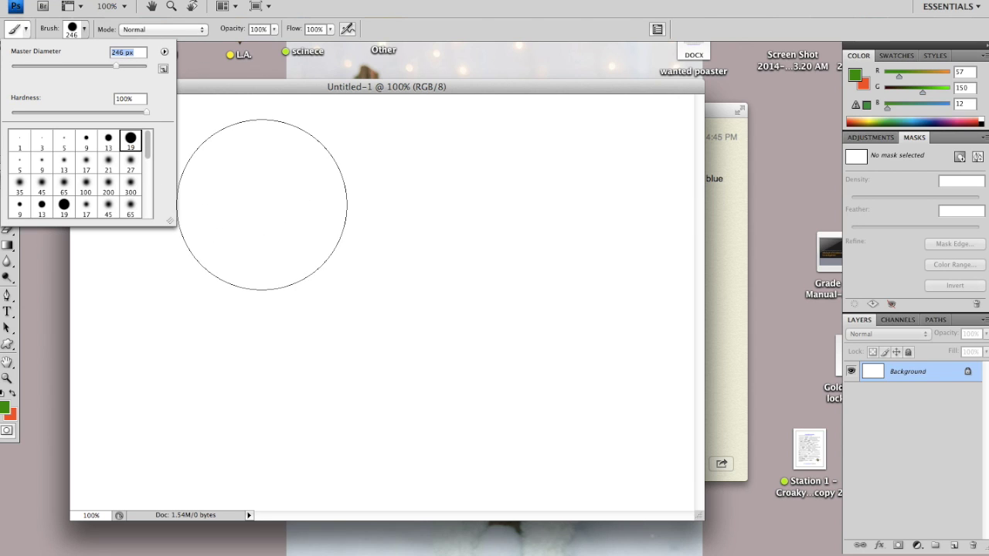
- Set the foreground colour to dark blue 1e3f6c (R 30, G 63, B 108)
left_click(6, 407)
left_click(503, 210)
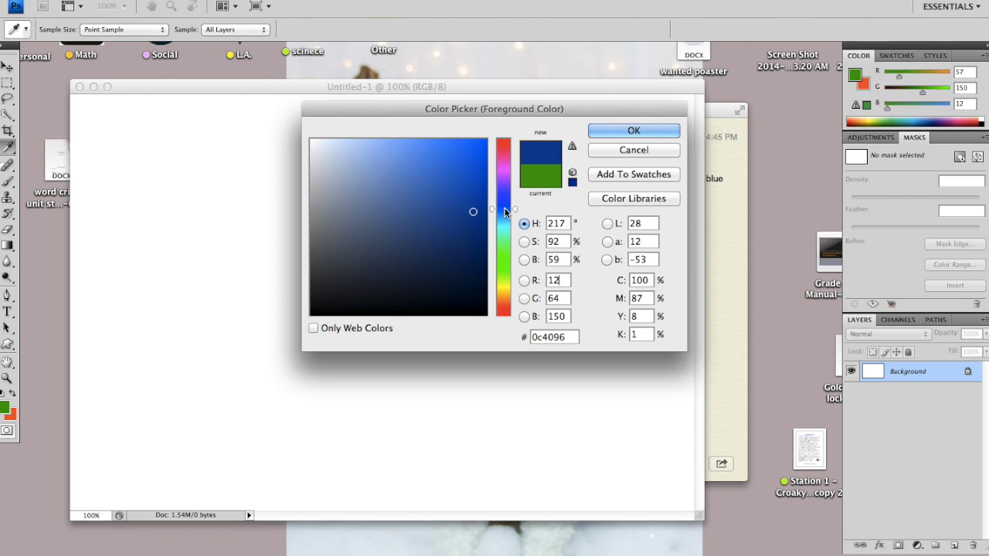
left_click_drag(473, 213, 462, 217)
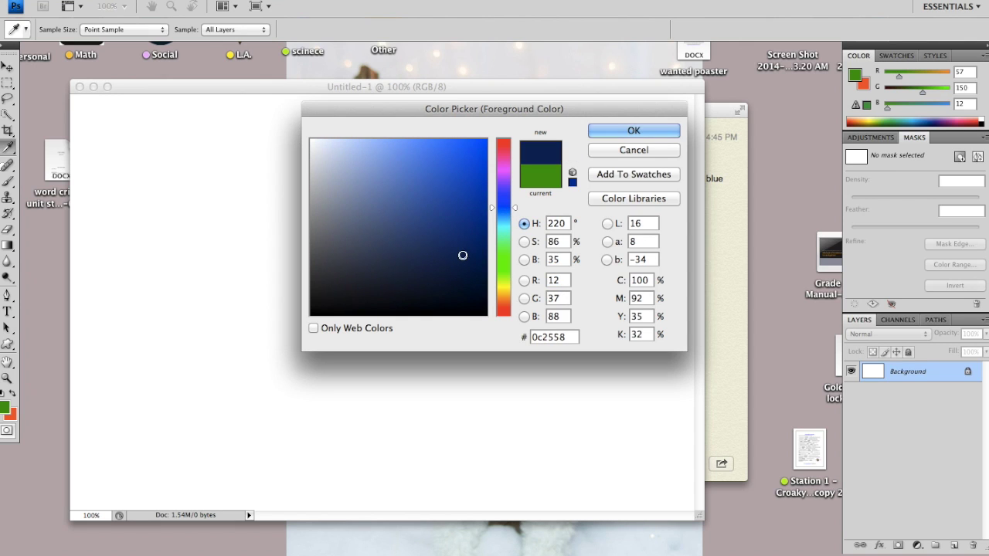
left_click(506, 224)
left_click(464, 272)
mouse_move(464, 272)
left_mouse_down()
mouse_move(463, 245)
mouse_move(396, 221)
mouse_move(407, 210)
mouse_move(410, 219)
left_mouse_up()
left_click(503, 205)
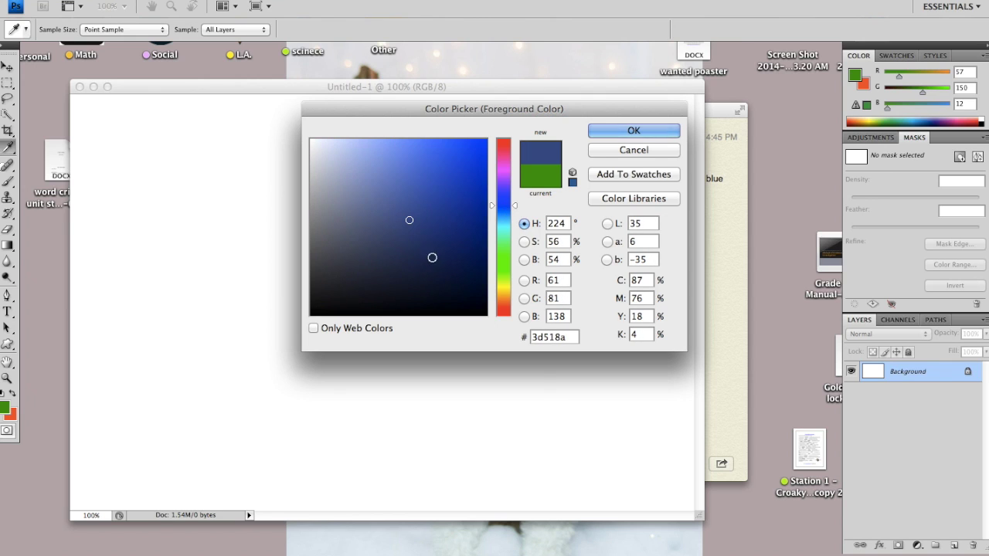
left_click_drag(506, 209, 506, 209)
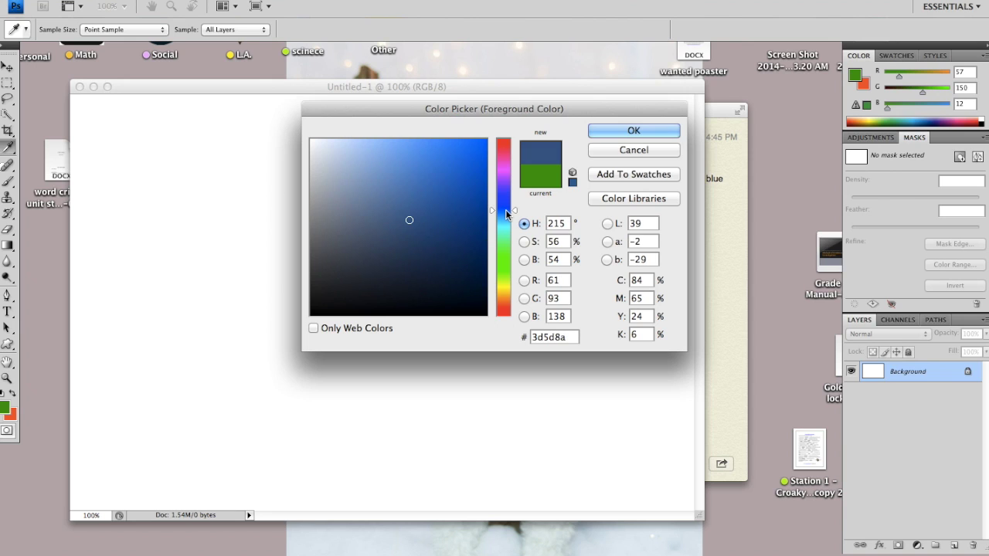
left_click_drag(430, 227, 437, 241)
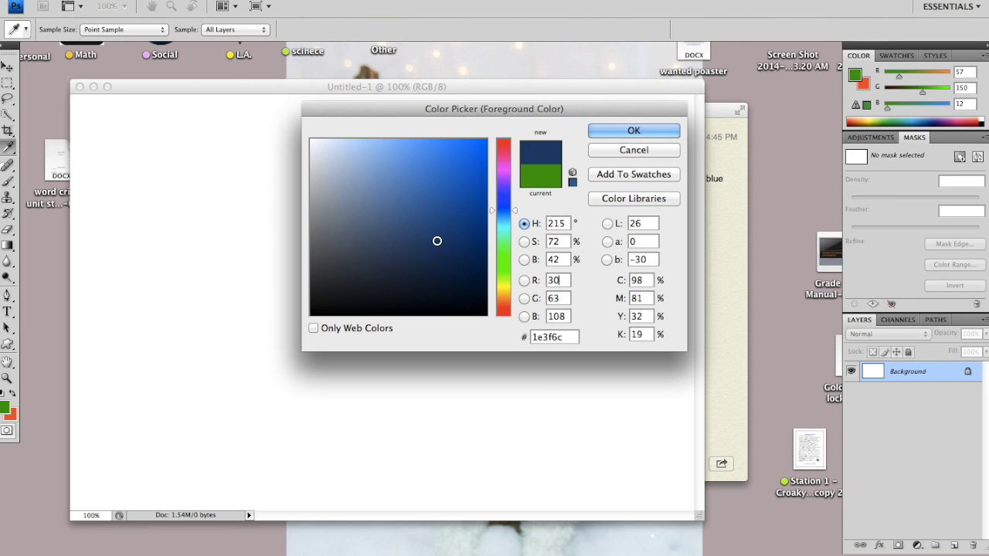
left_click(621, 126)
key("b")
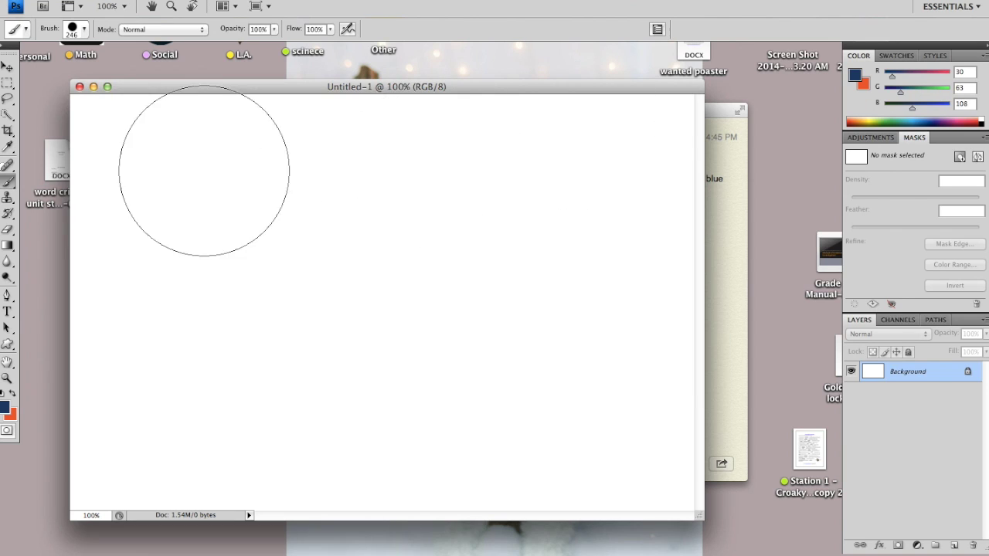
- Reduce the brush to 110 px and paint a wavy dark blue band across the canvas top
left_click(74, 34)
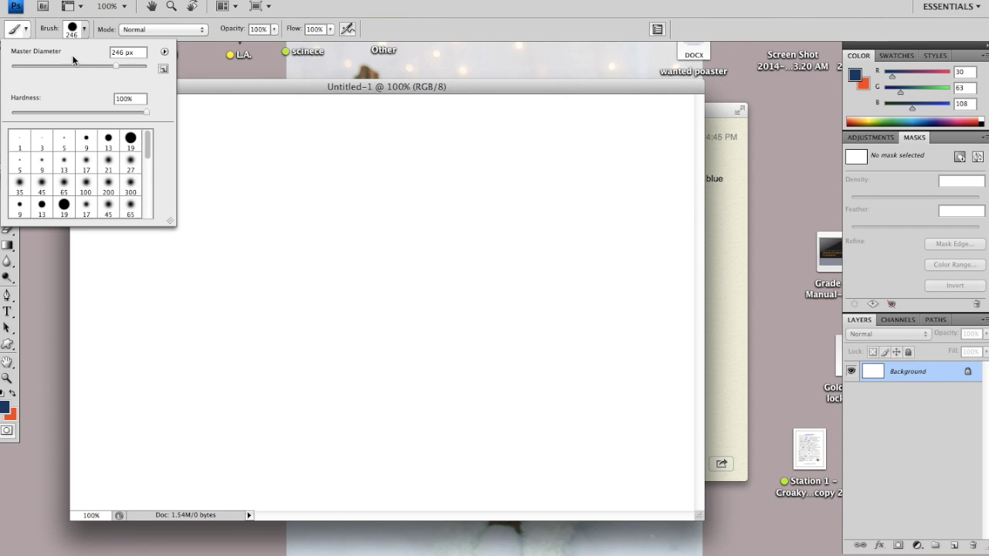
left_click(82, 65)
left_click(276, 127)
mouse_move(275, 127)
left_mouse_down()
mouse_move(81, 125)
mouse_move(366, 170)
left_mouse_up()
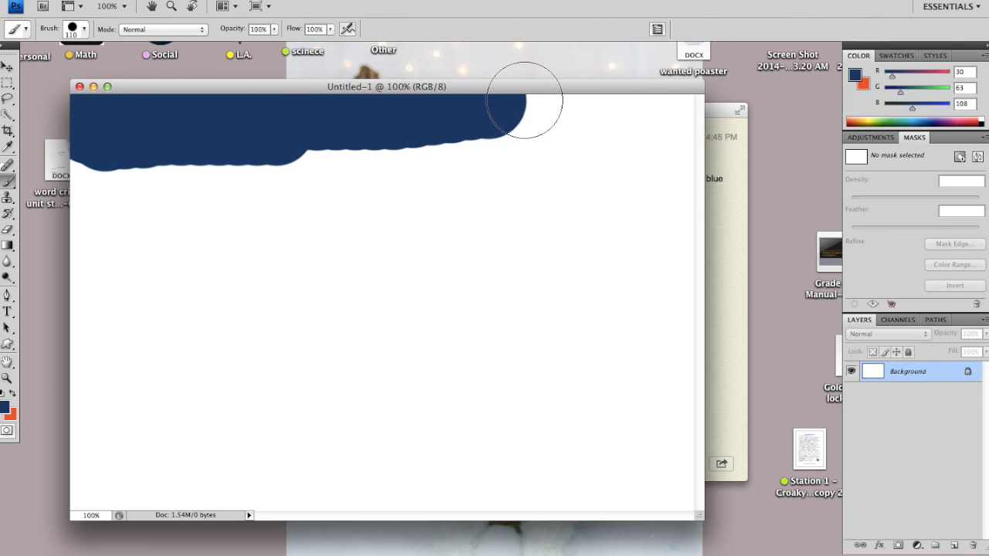
left_click_drag(366, 170, 116, 185)
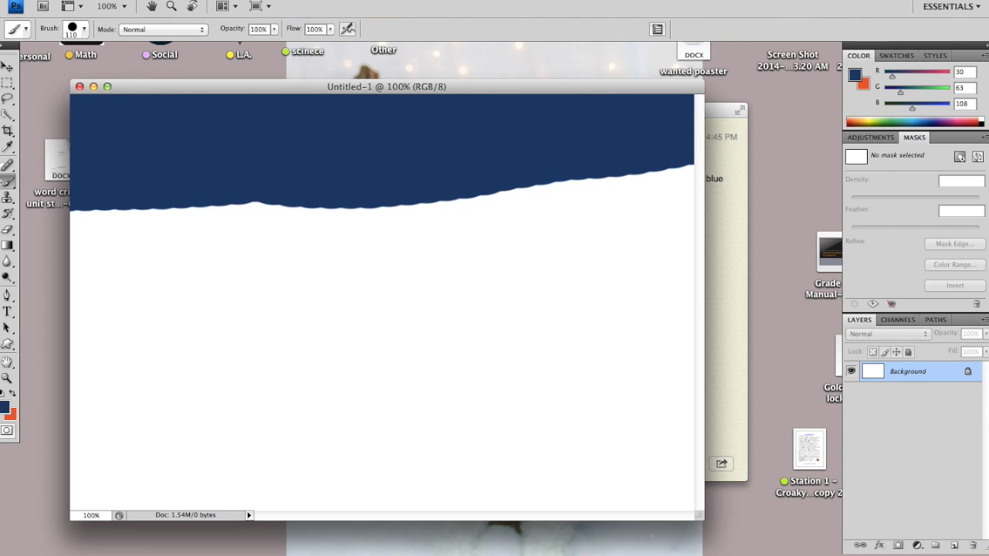
left_click(726, 227)
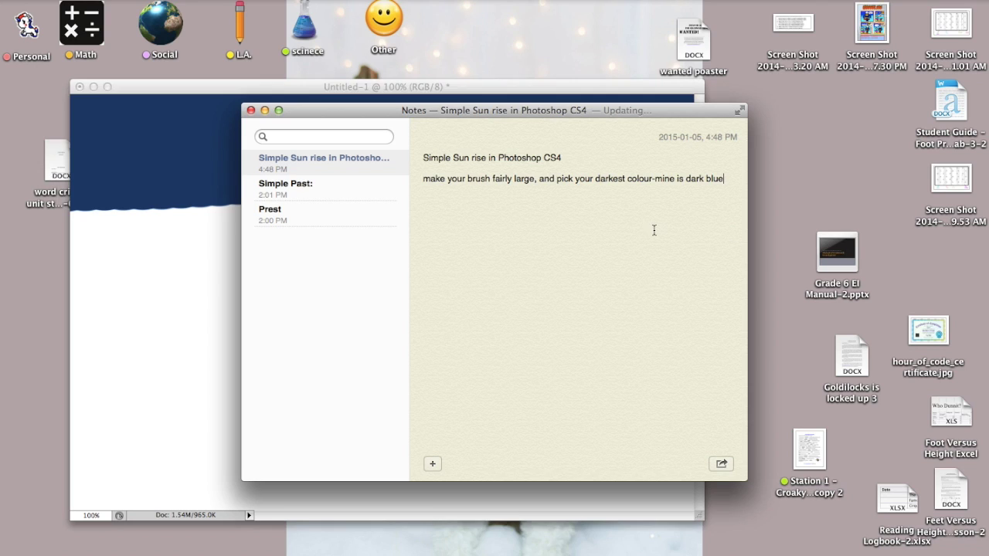
- Add note lines: 'make a streak across the top of your page', then lighten and shift colours going down
key("Return")
type("make a streak acr")
type("oss the")
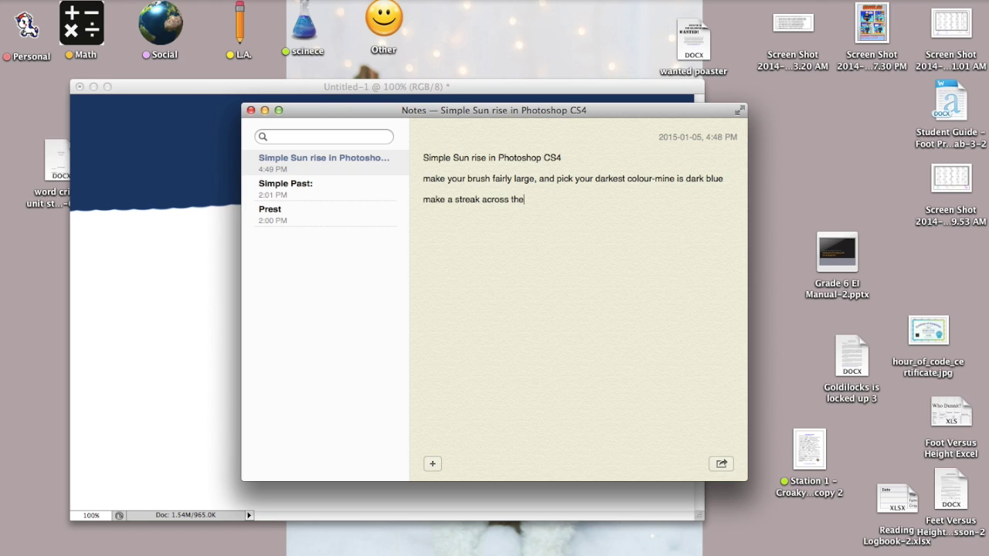
type(" top of y")
type("our ")
type("page ")
type("like")
type(" i just ")
type("did.")
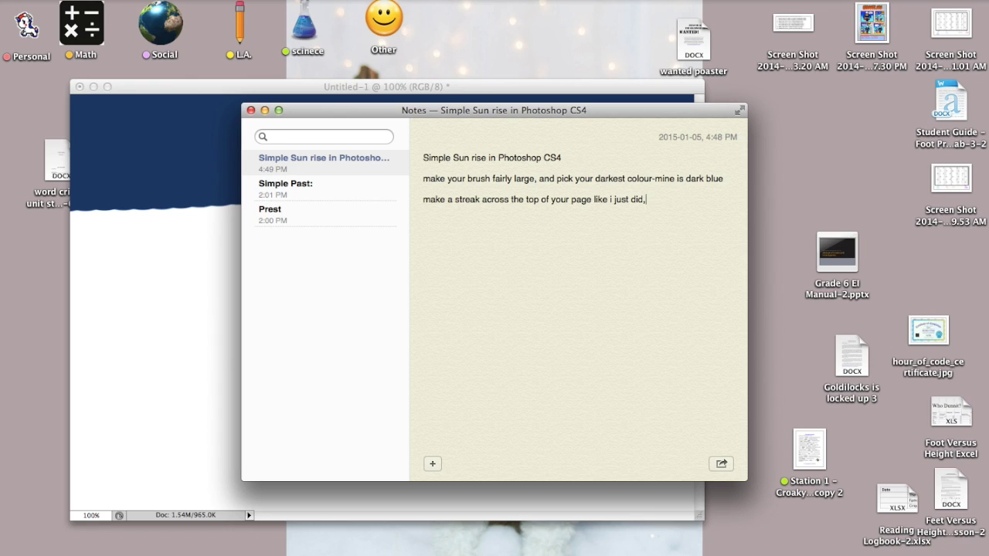
key("Return")
type("will gradually g")
type("et li")
type("ghter ")
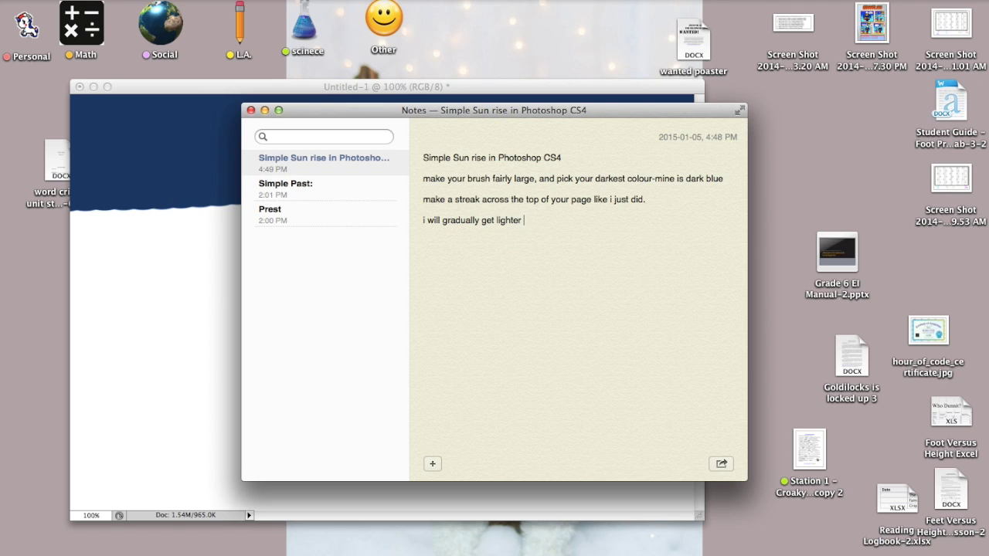
type("and start ")
type("shifting colours a")
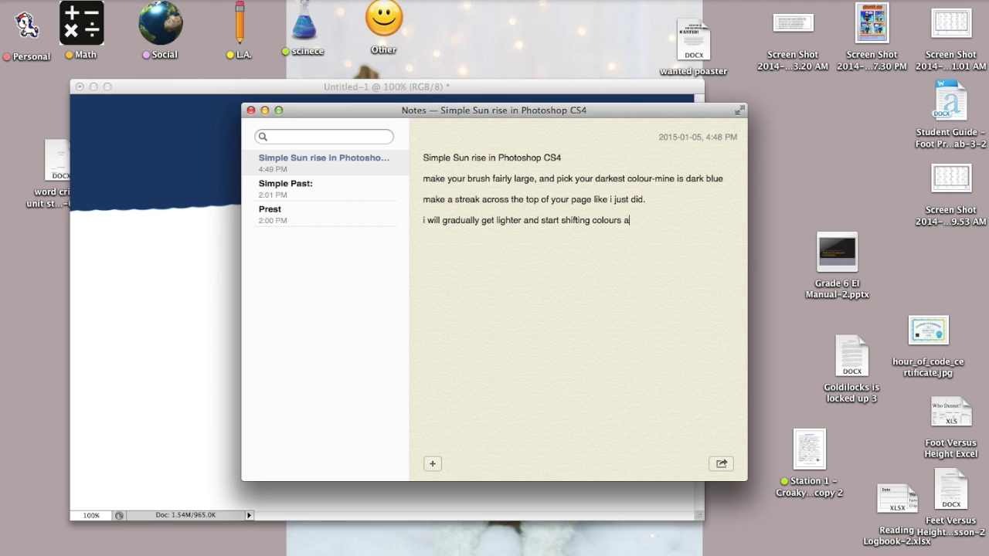
type("go do")
type("w")
key("BackSpace")
type("wn.")
- Paint a lighter blue band just below the dark blue one
left_click(169, 270)
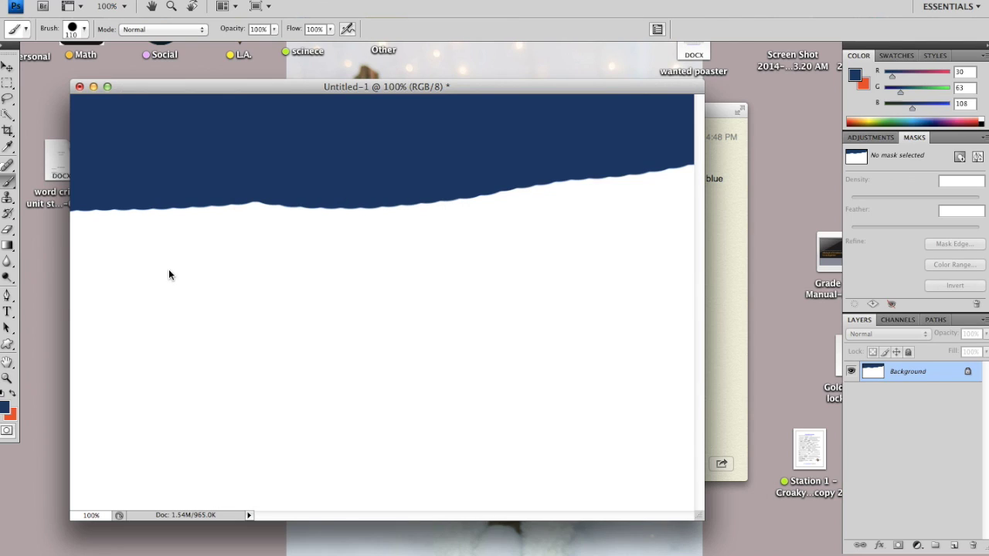
left_click(5, 407)
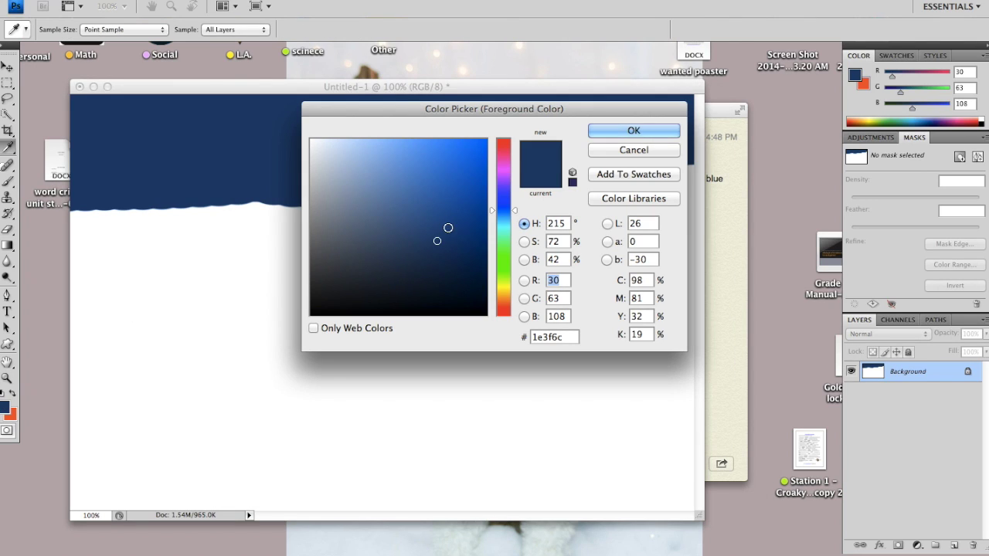
left_click(434, 214)
left_click(618, 125)
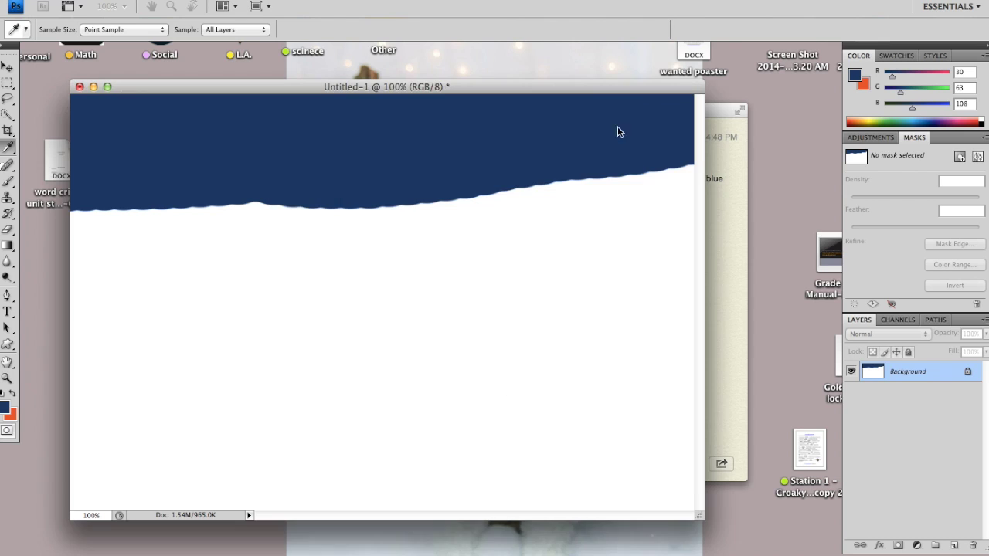
key("b")
mouse_move(103, 164)
left_mouse_down()
mouse_move(672, 176)
mouse_move(487, 163)
left_mouse_up()
left_click_drag(386, 164, 61, 157)
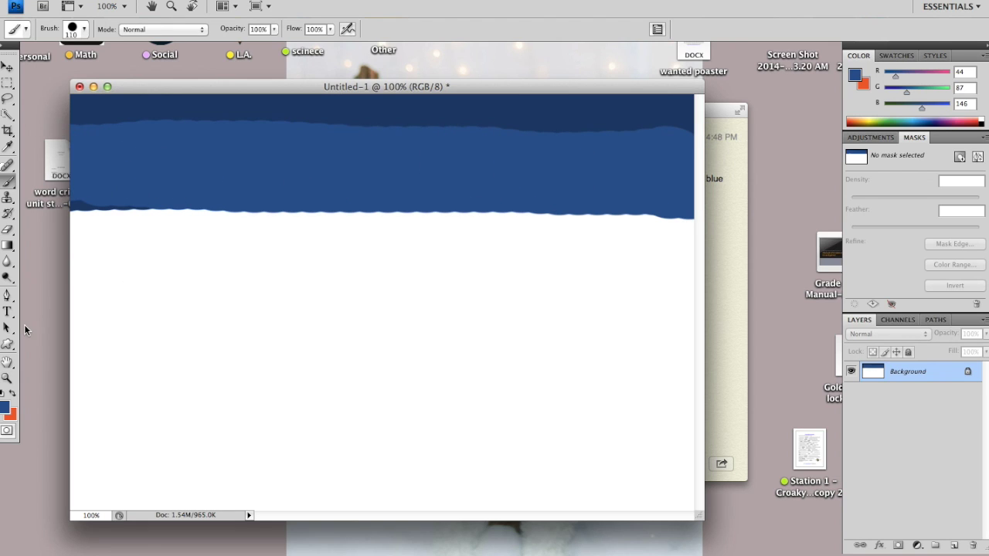
- Paint an even lighter blue band, then a wide purple band beneath it
left_click(5, 408)
left_click(429, 190)
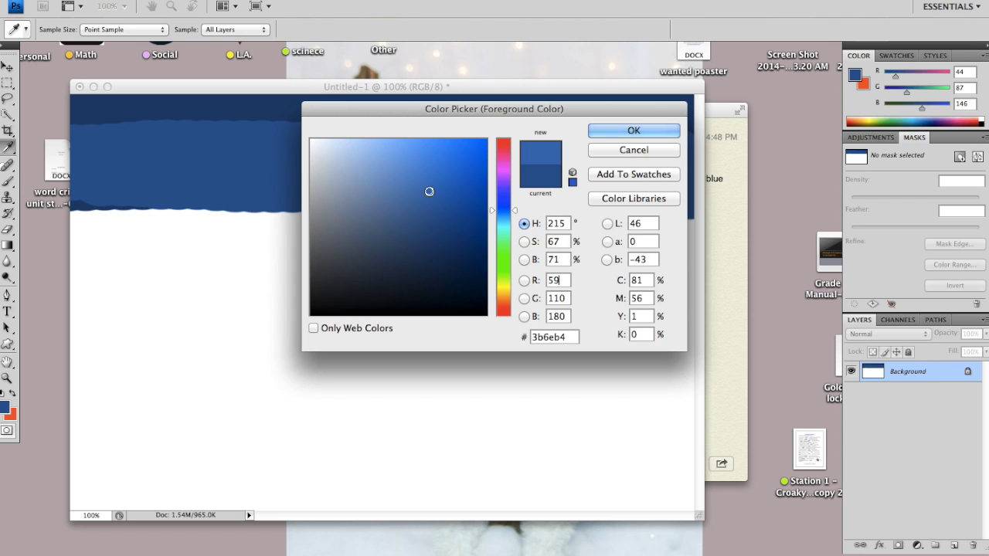
left_click(623, 130)
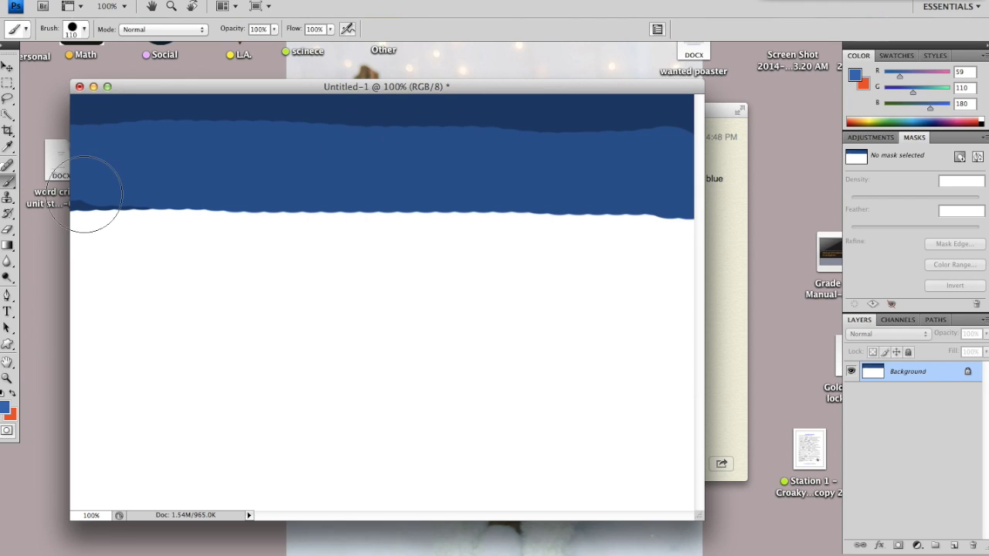
left_click_drag(97, 189, 683, 187)
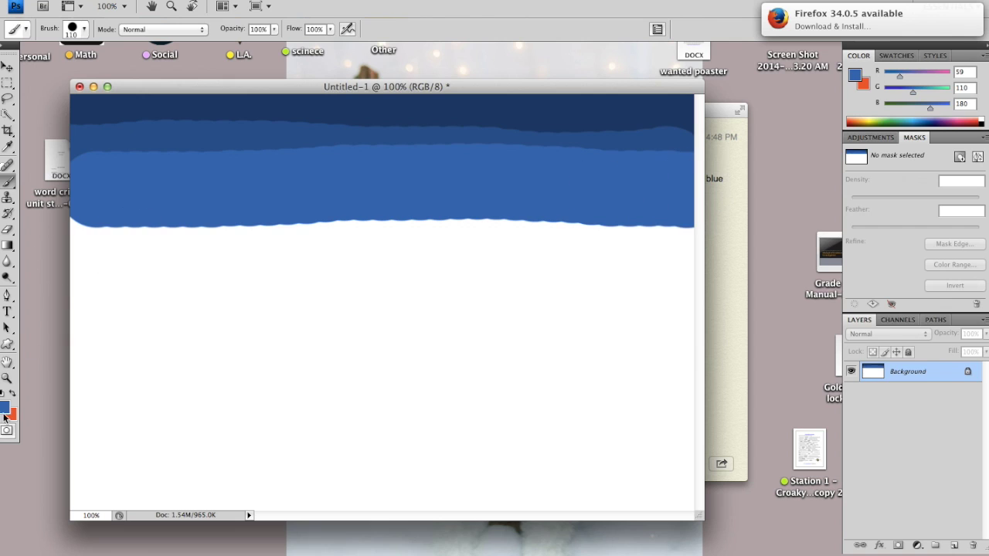
left_click(6, 407)
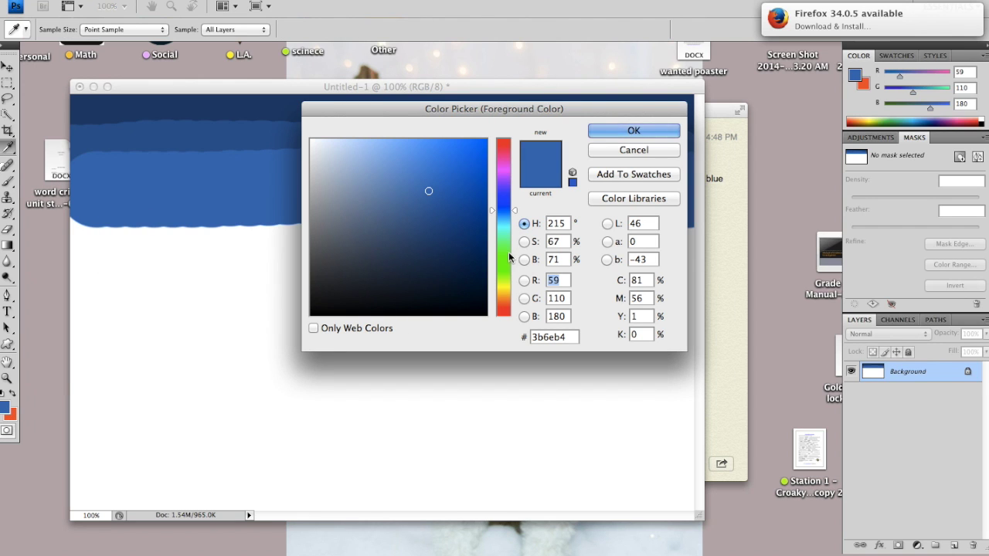
left_click(505, 186)
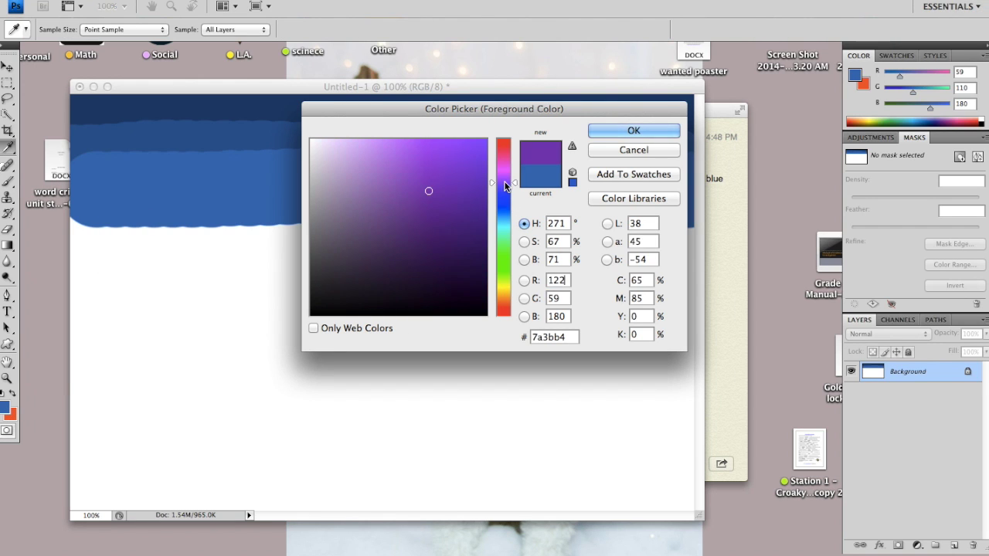
left_click(624, 129)
mouse_move(113, 224)
left_mouse_down()
mouse_move(375, 216)
mouse_move(744, 232)
left_mouse_up()
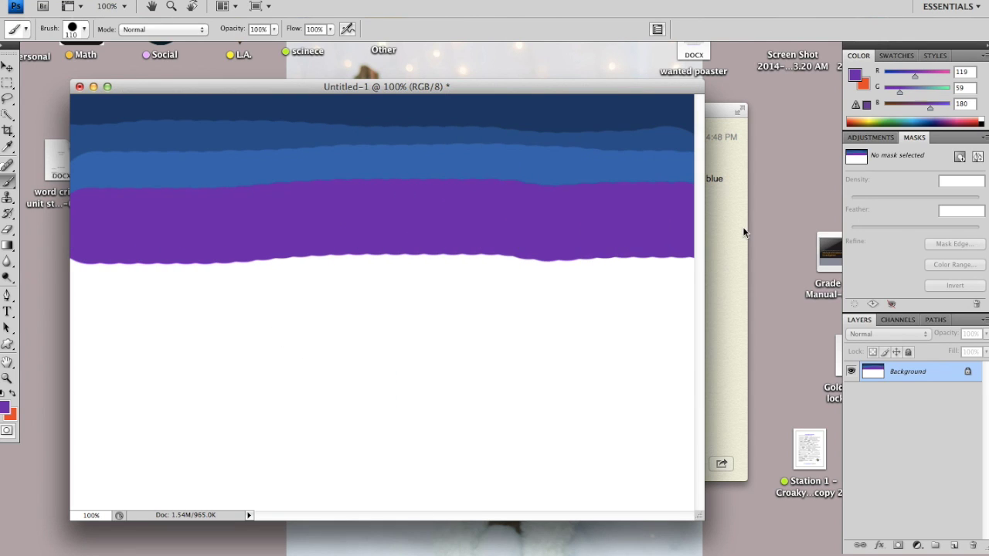
- Paint a bright magenta band below the purple, reaching the left edge
left_click(5, 407)
left_click(507, 175)
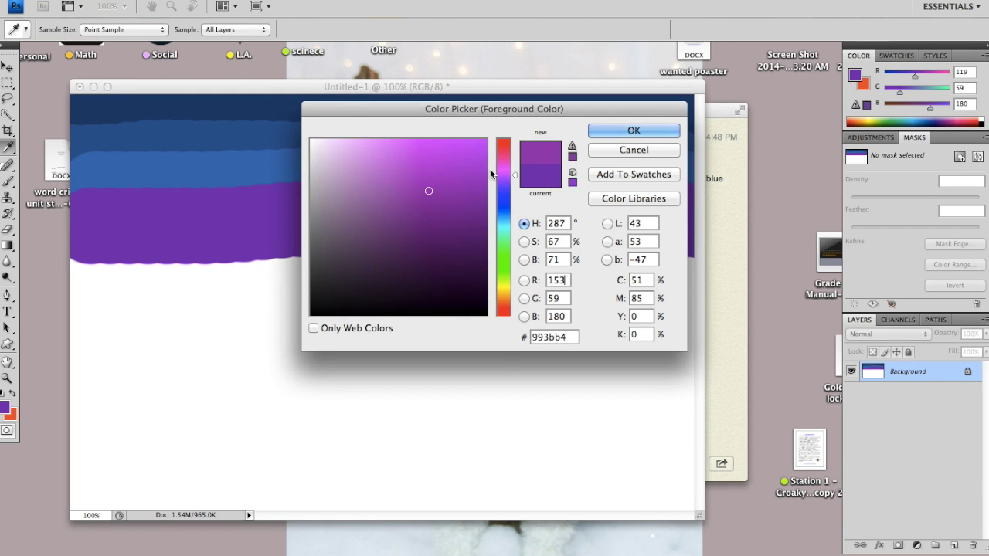
left_click(432, 169)
left_click(433, 155)
left_click(607, 131)
mouse_move(115, 253)
left_mouse_down()
mouse_move(287, 250)
mouse_move(669, 268)
left_mouse_up()
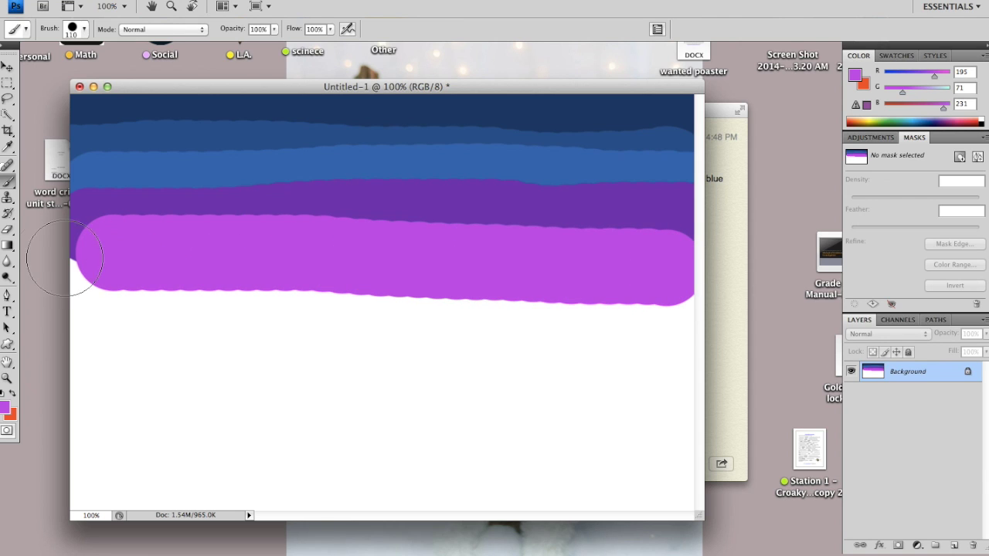
left_click(58, 259)
- Choose a pink foreground colour for the next band
left_click(4, 407)
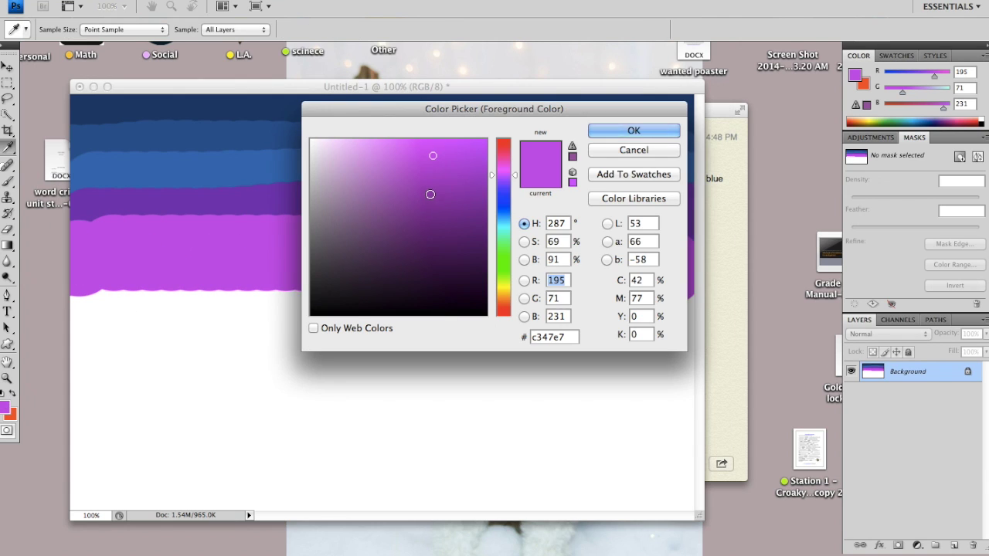
left_click(503, 164)
left_click(505, 167)
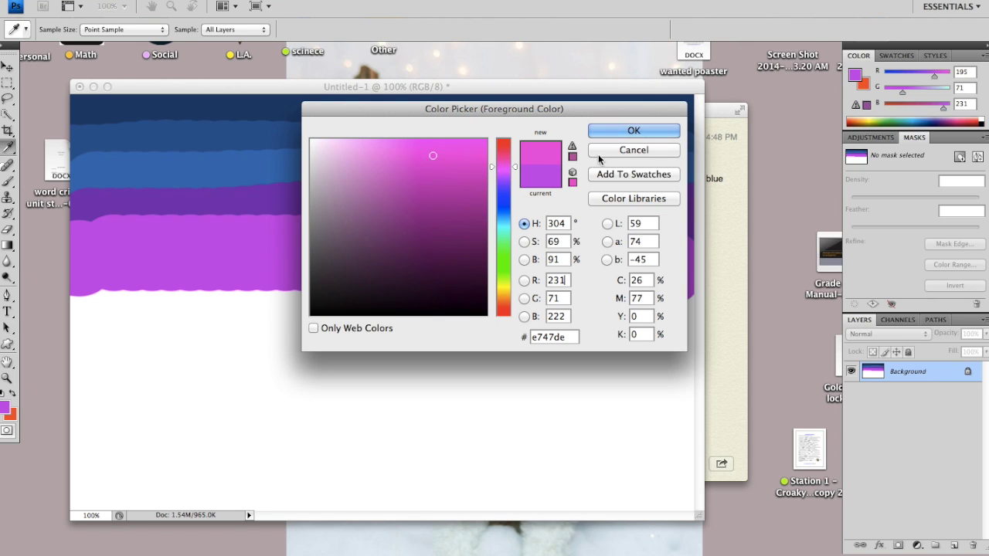
left_click(626, 133)
- Paint a pink band below the magenta, then a red-orange band beneath it
key("b")
left_click_drag(101, 297, 189, 296)
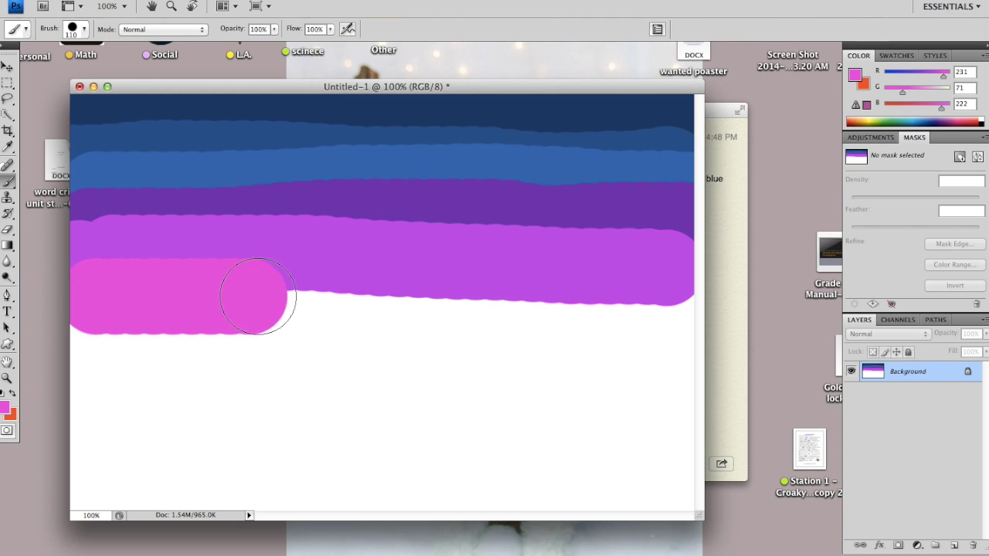
left_click_drag(253, 296, 696, 297)
left_click(6, 406)
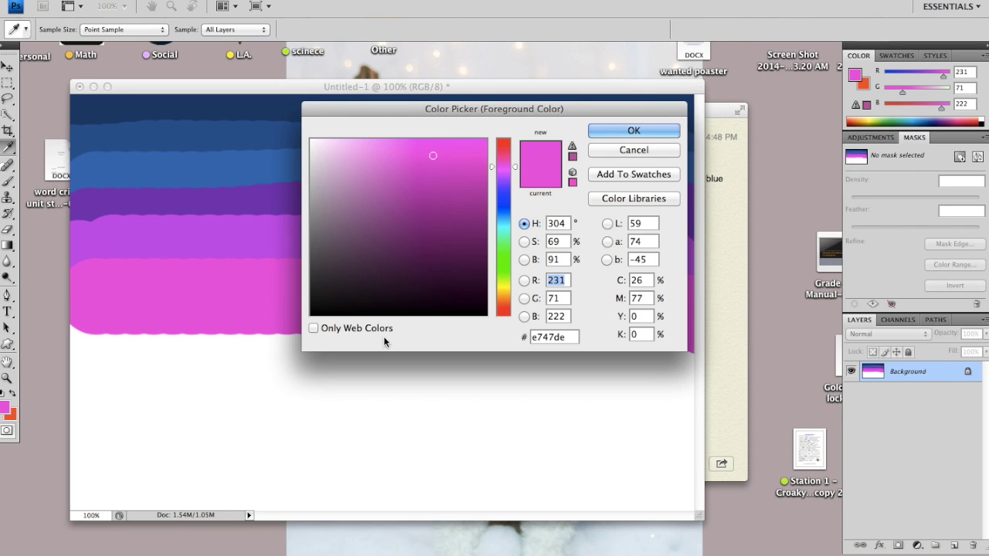
left_click_drag(504, 309, 503, 311)
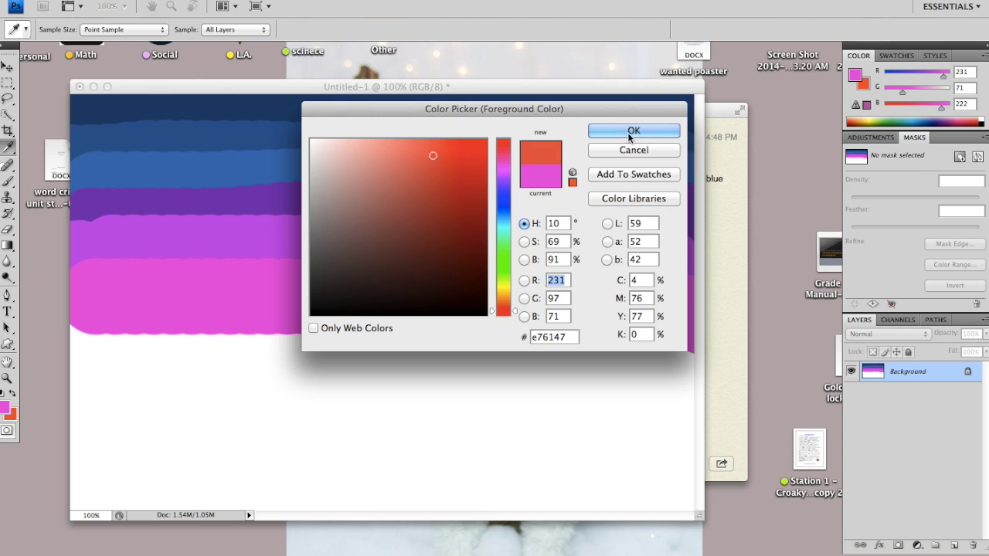
left_click(627, 132)
mouse_move(108, 325)
left_mouse_down()
mouse_move(474, 325)
mouse_move(673, 353)
left_mouse_up()
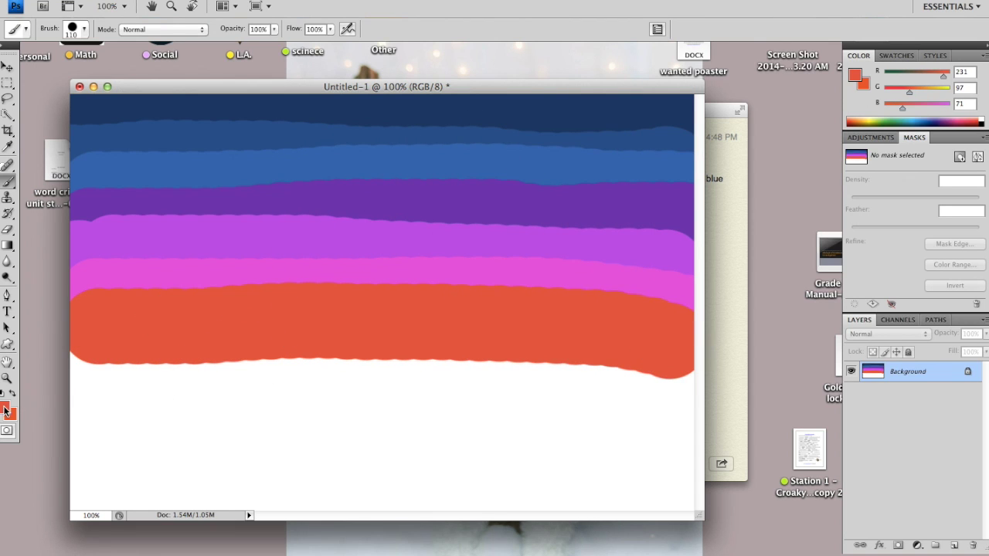
- Paint an orange band, then a yellow-orange band below it
left_click(6, 410)
left_click(505, 303)
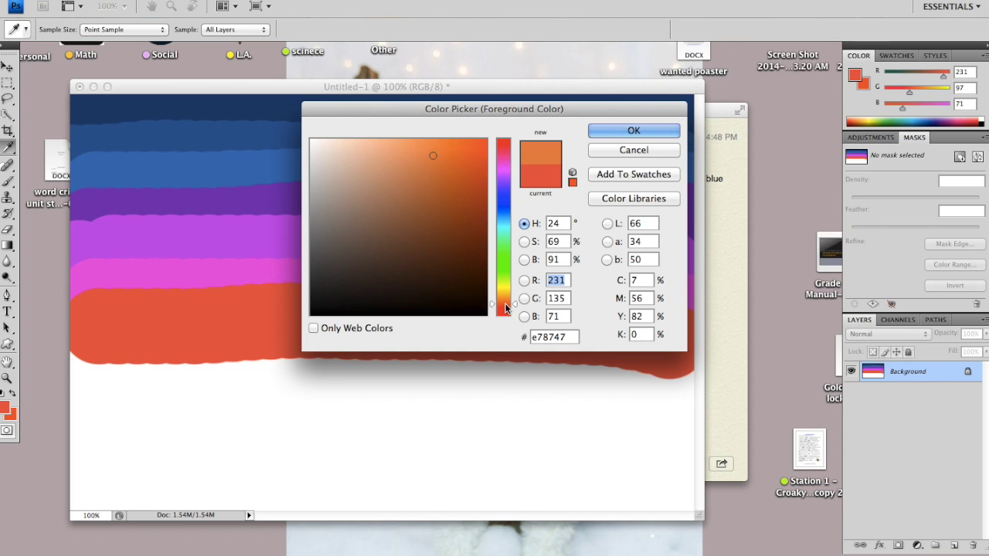
left_click(628, 131)
mouse_move(90, 369)
left_mouse_down()
mouse_move(364, 360)
mouse_move(657, 393)
left_mouse_up()
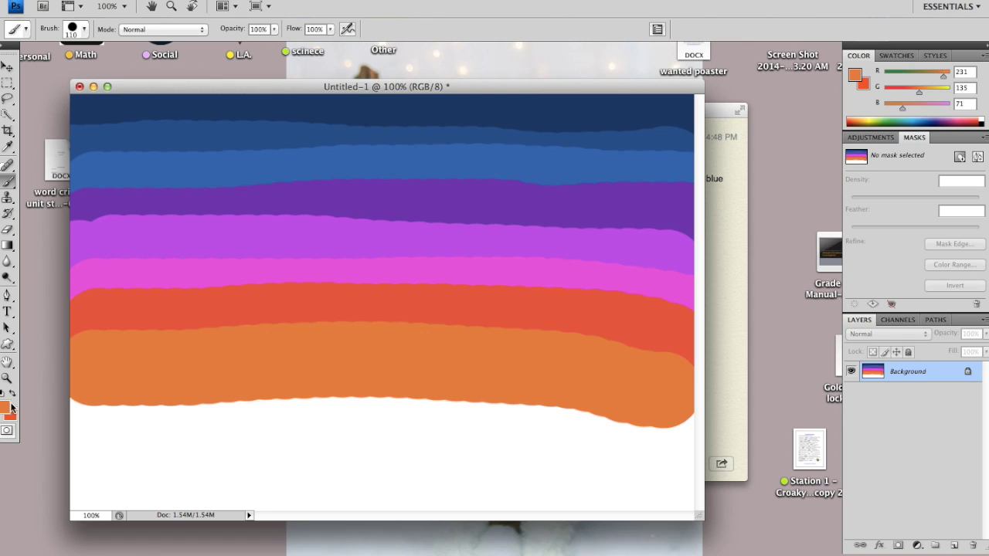
left_click(11, 407)
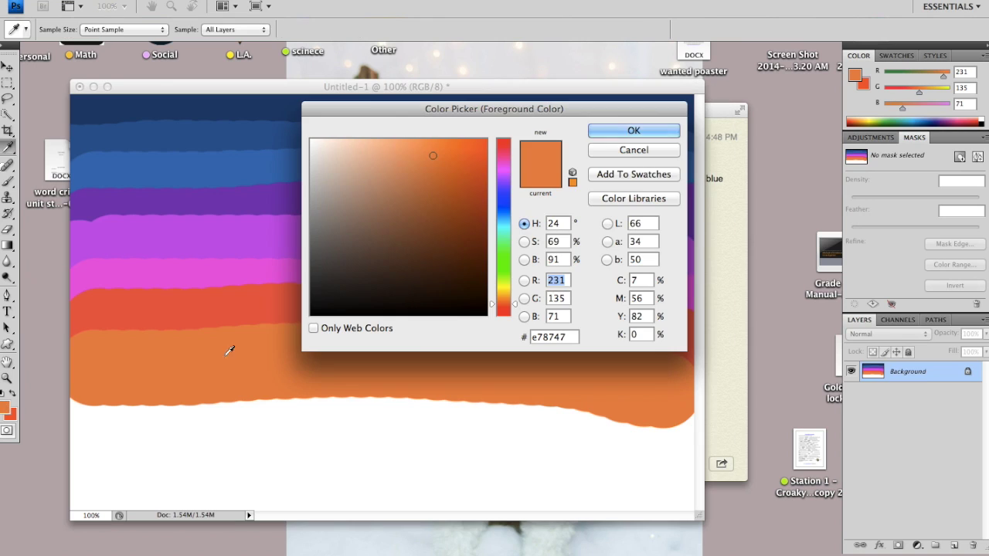
left_click(503, 300)
left_click(503, 299)
left_click(630, 131)
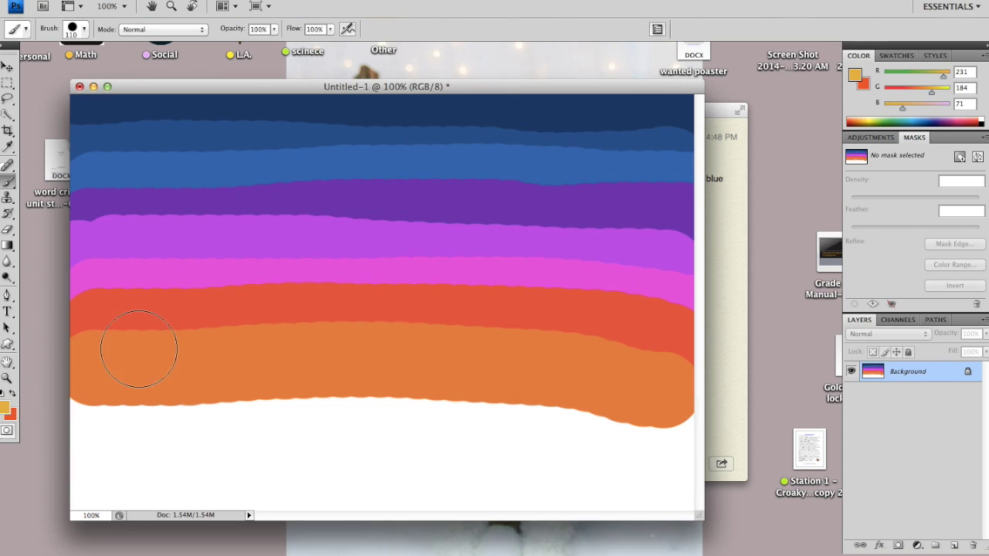
left_click_drag(101, 407, 696, 435)
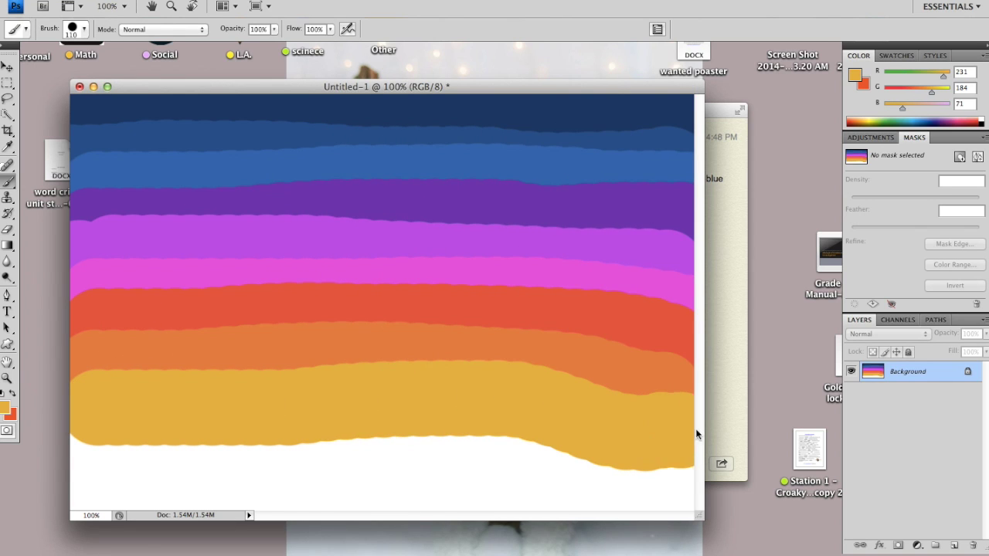
- Paint a soft yellow band and a lighter yellow band along the canvas bottom
left_click(7, 409)
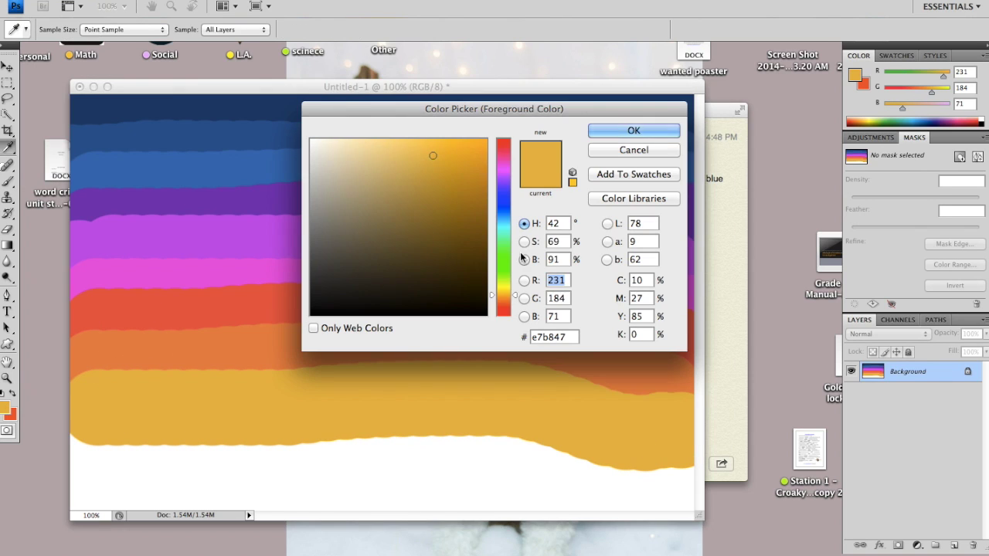
left_click(501, 288)
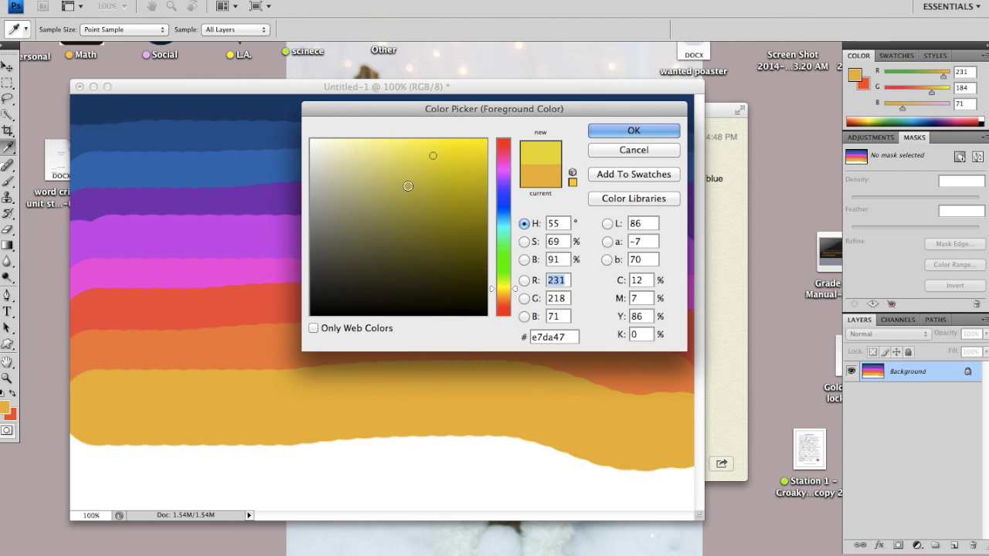
left_click(409, 161)
left_click(634, 131)
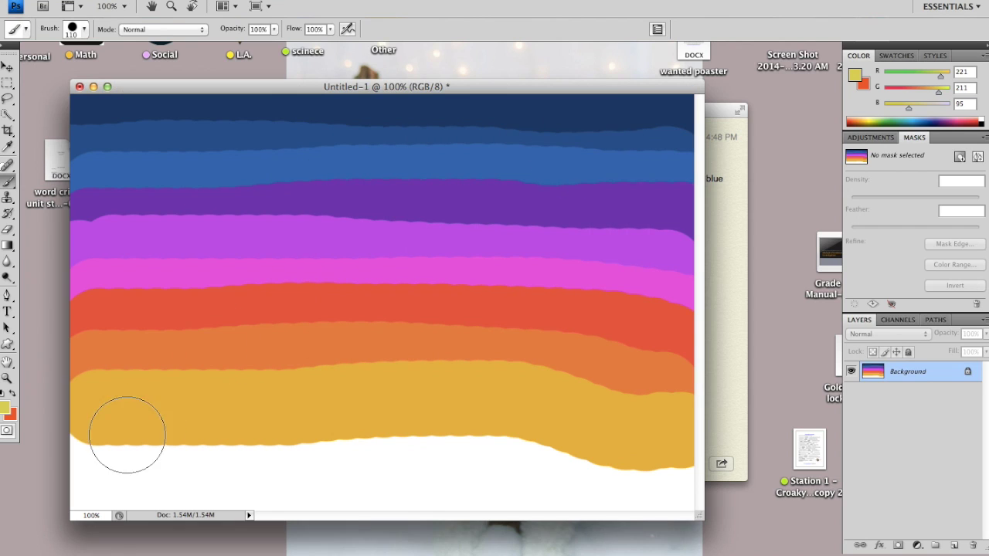
left_click_drag(116, 450, 692, 459)
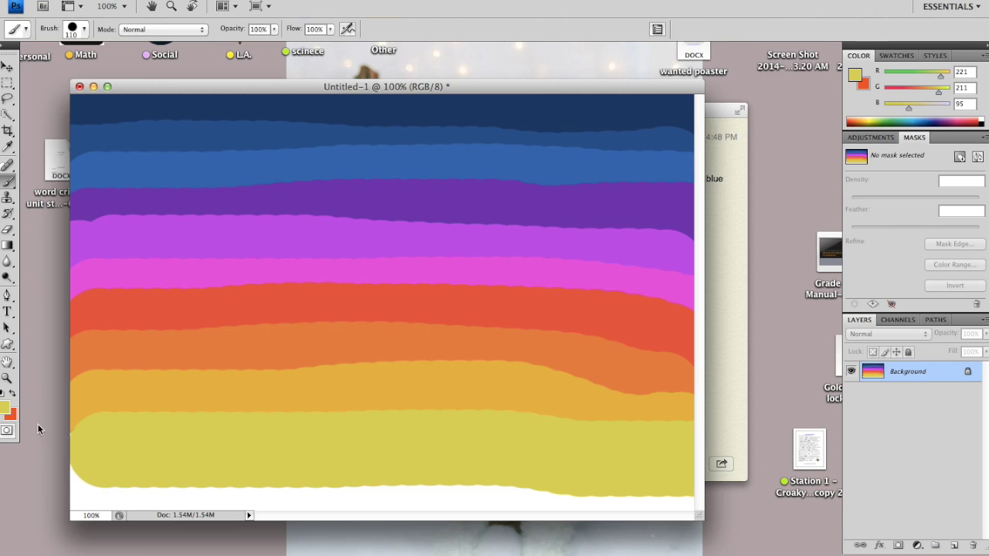
left_click(4, 407)
left_click(397, 152)
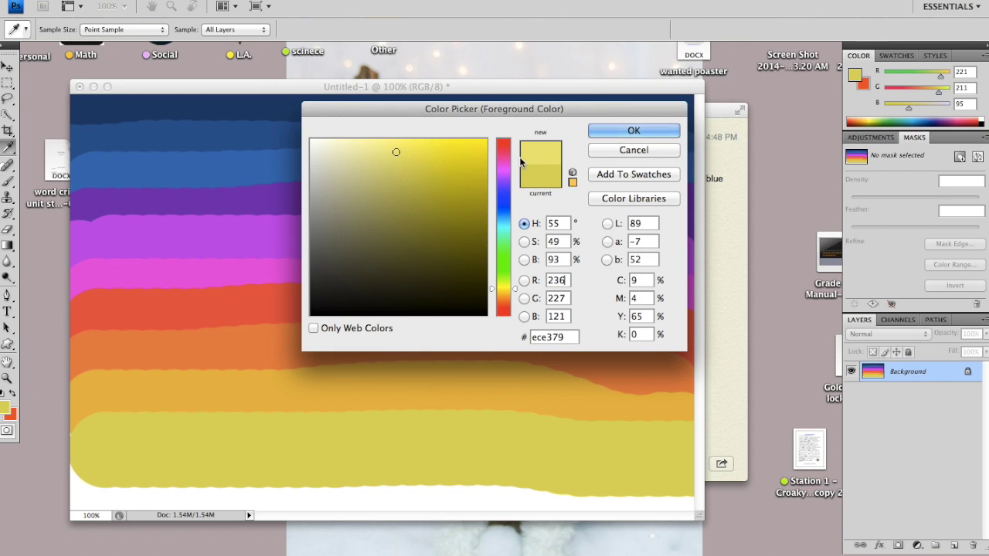
left_click(610, 132)
left_click_drag(100, 475, 692, 483)
left_click(722, 333)
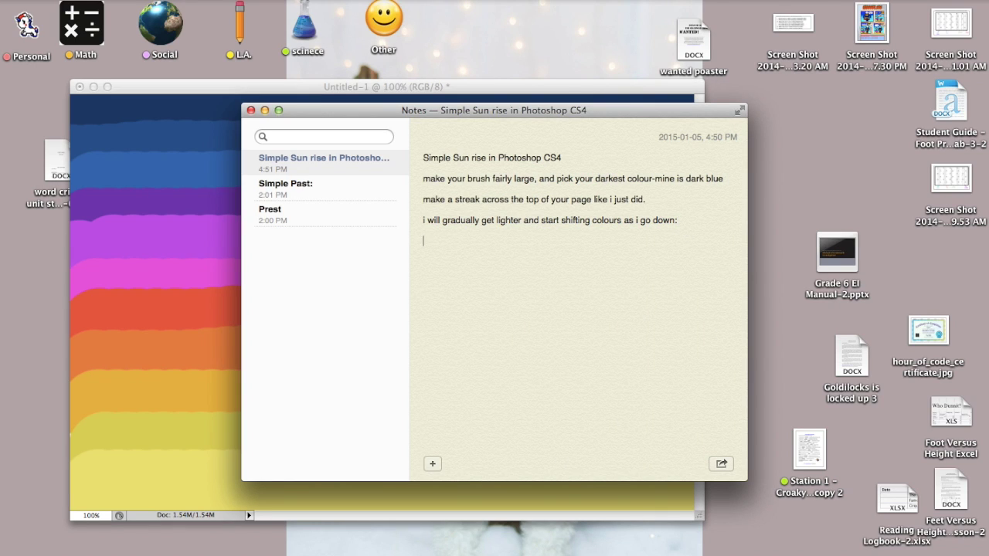
- Add the note tip 'do it roughly and adjust the shades afterwards'
type("just do it ")
type("roughly")
type("and ")
type("adjust the sh")
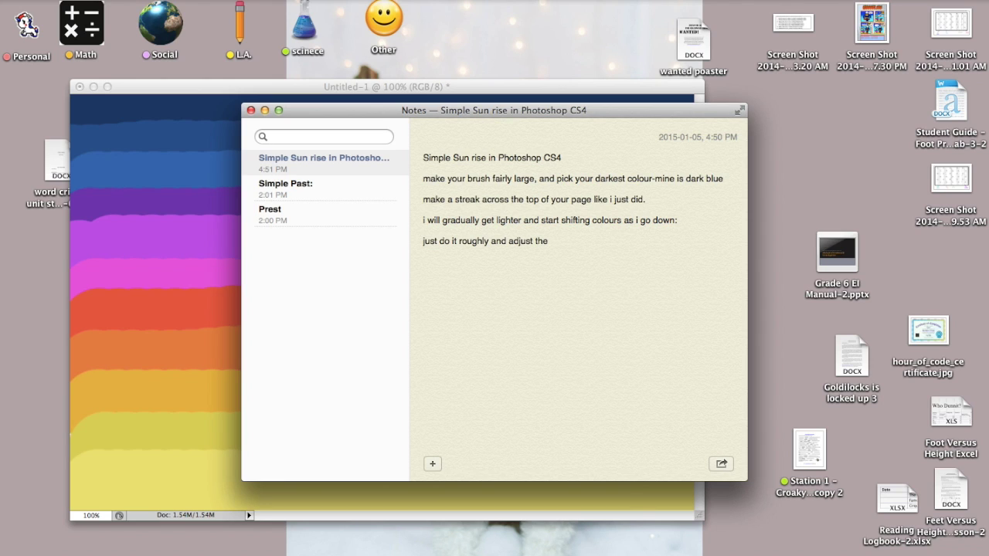
type("ades a")
type("fterwards.")
key("Return")
- Start the note line 'take the spot healing', showing the Eyedropper and Spot Healing Brush tools
type("ae")
type("ke the")
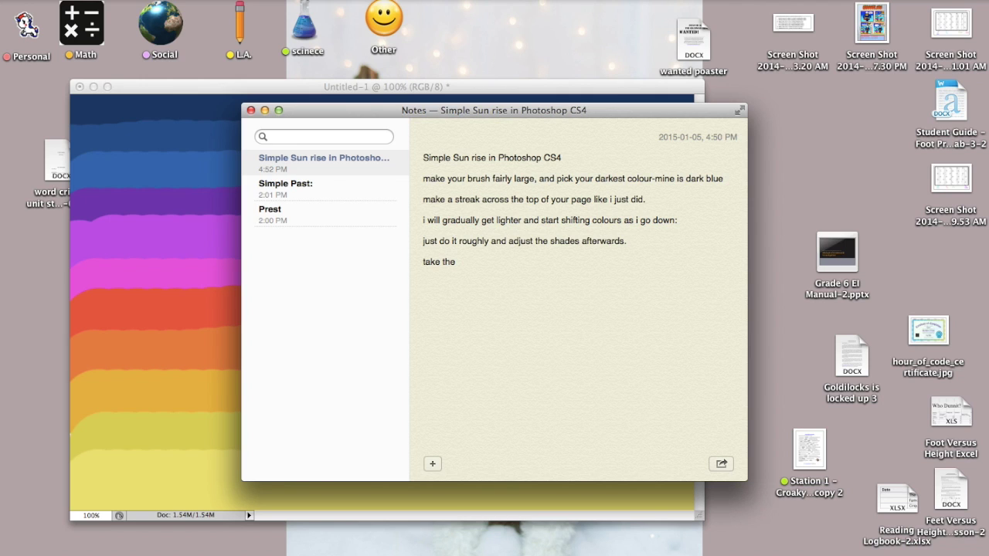
left_click(187, 92)
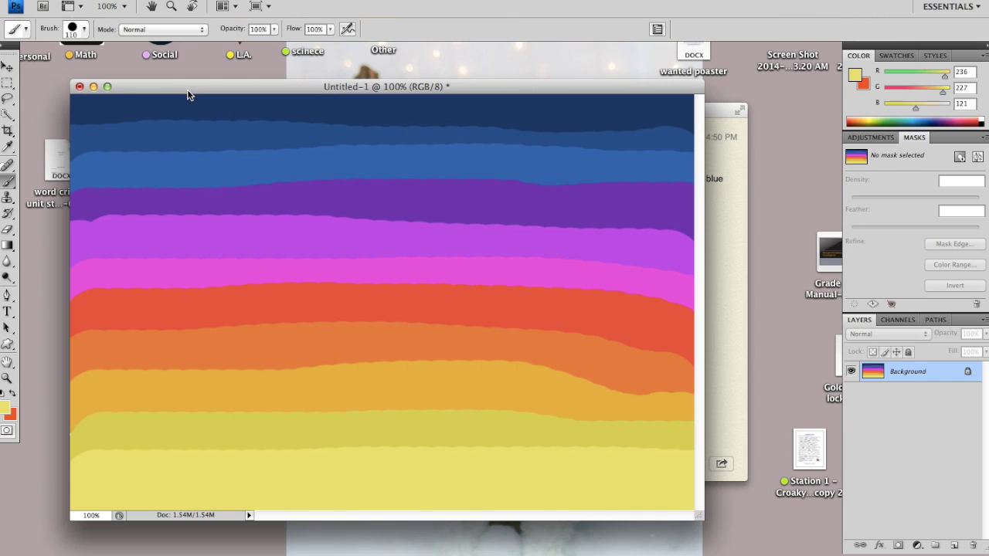
left_click(5, 148)
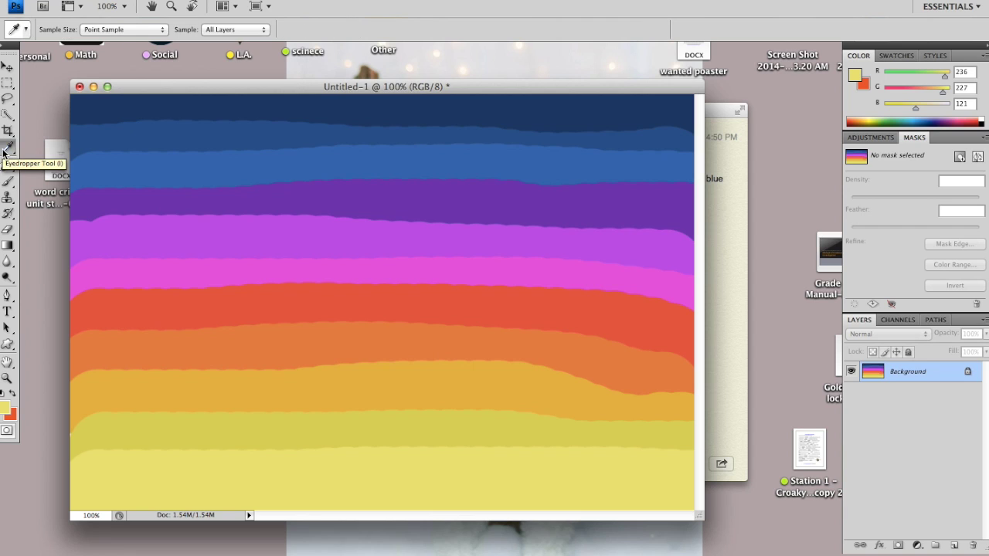
left_click(8, 165)
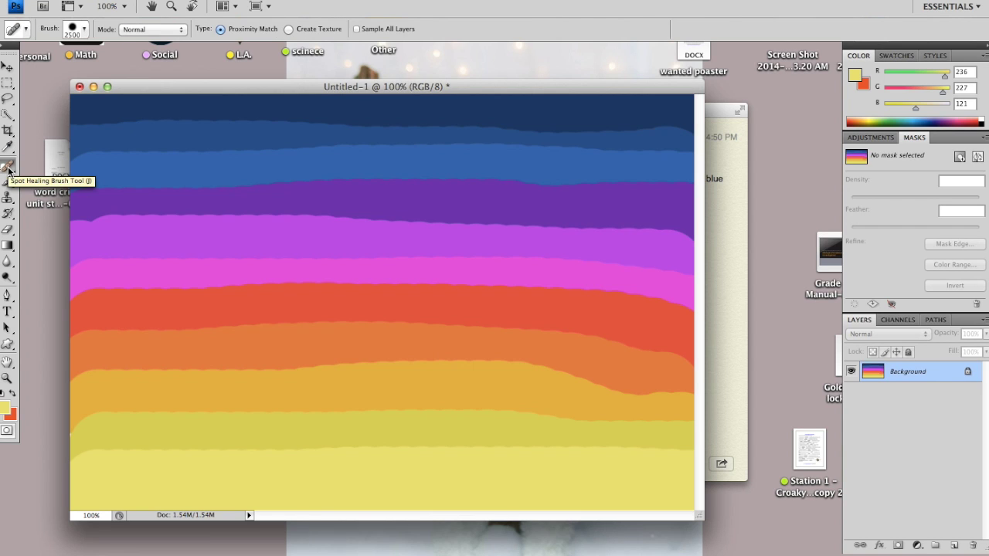
left_click(713, 199)
type("spo")
type("healing")
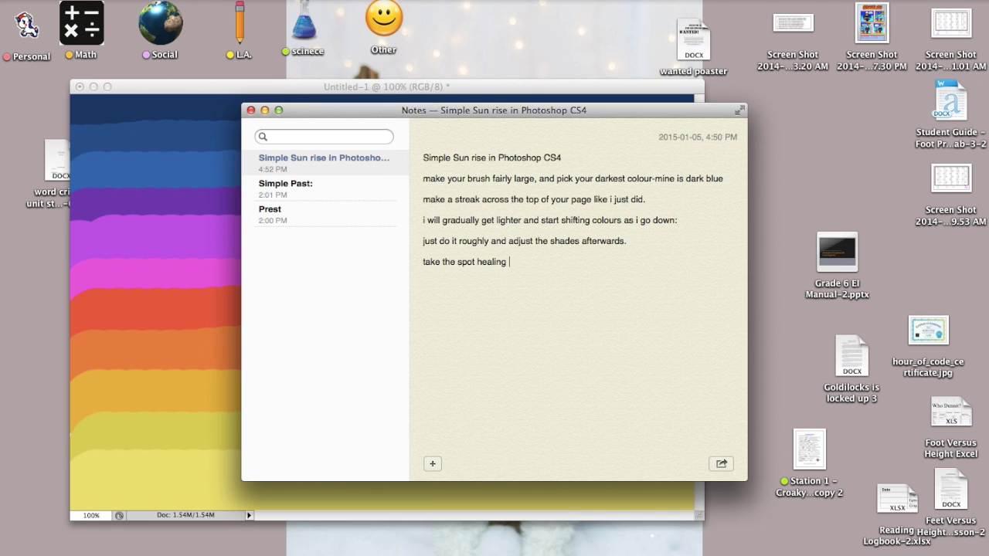
type("sh")
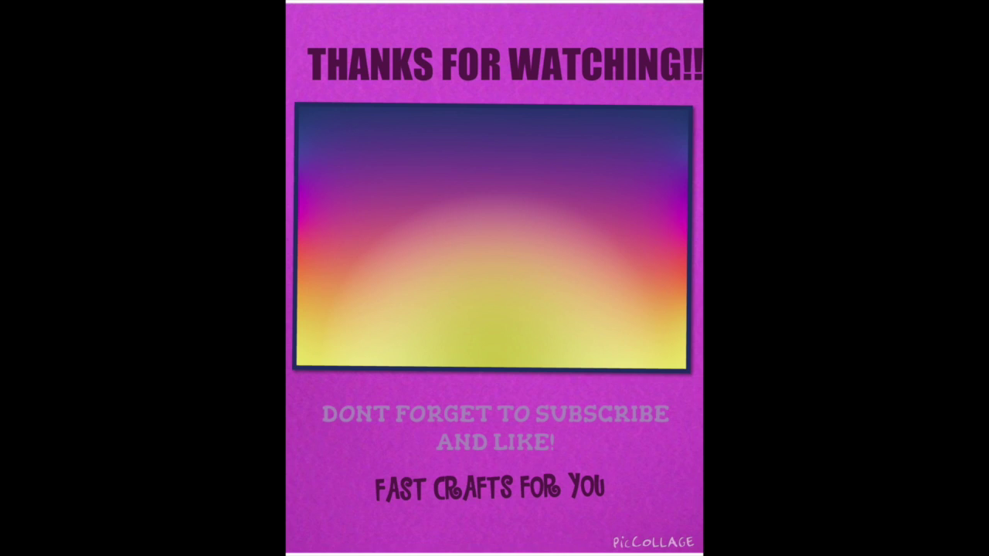